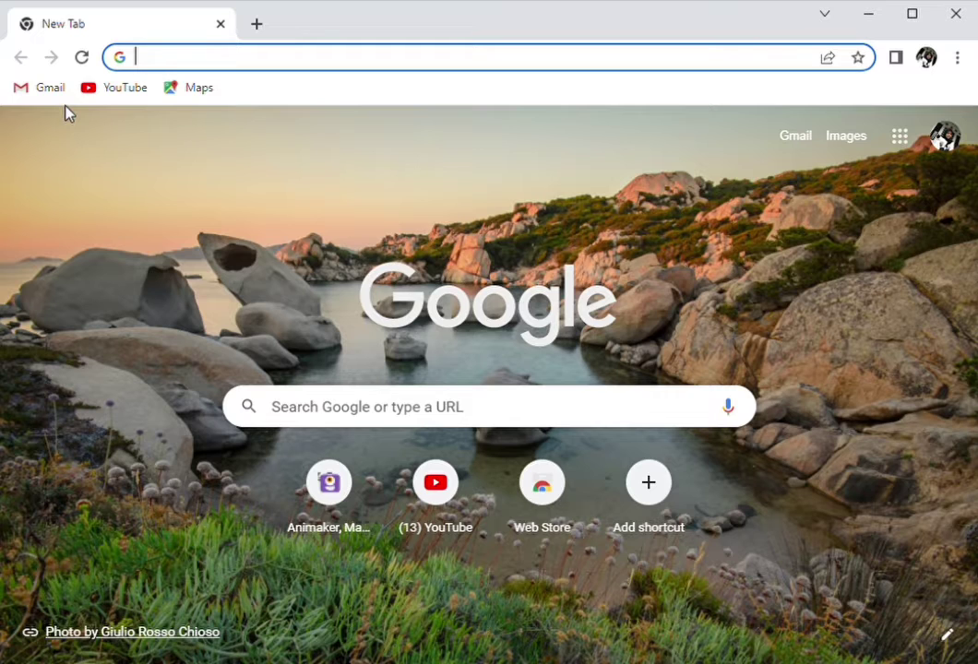
Step: Open the animaker.com website and start creating a first video to reach the dashboard
{"action": "type", "text": "anima"}
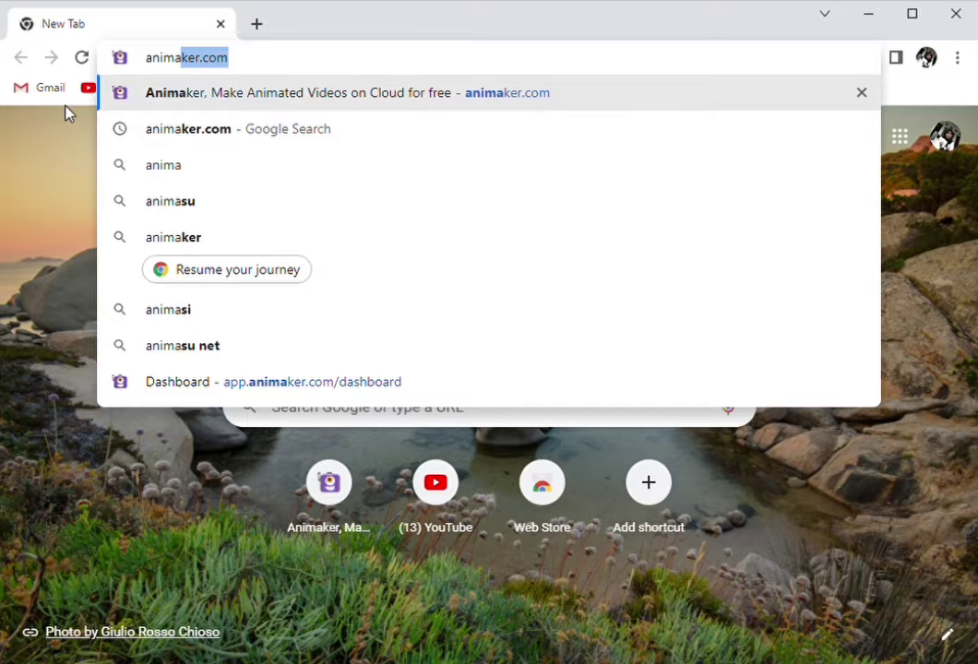
{"action": "type", "text": "ker.c"}
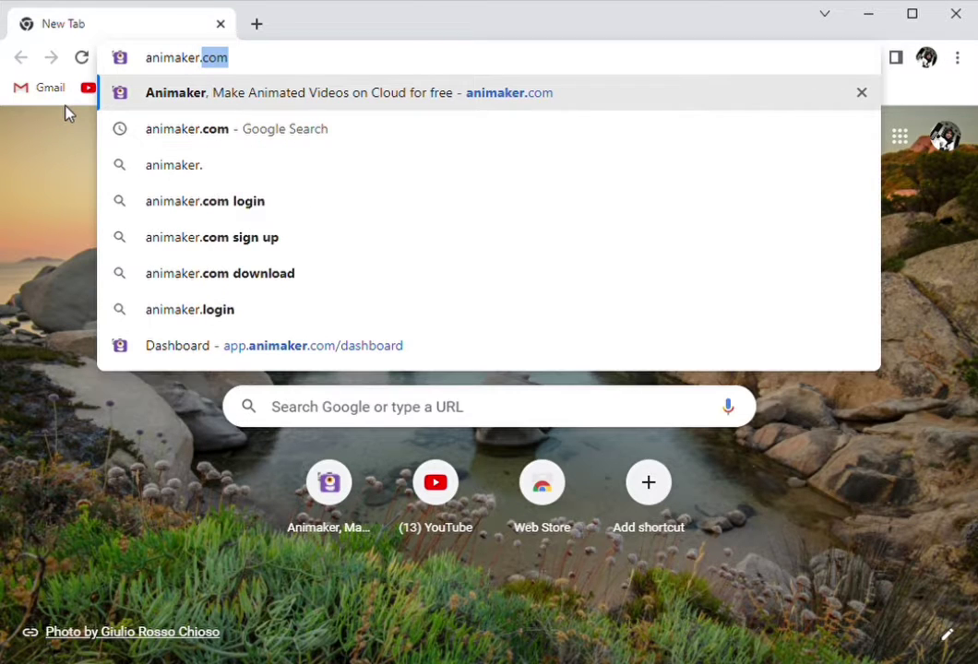
{"action": "type", "text": "om"}
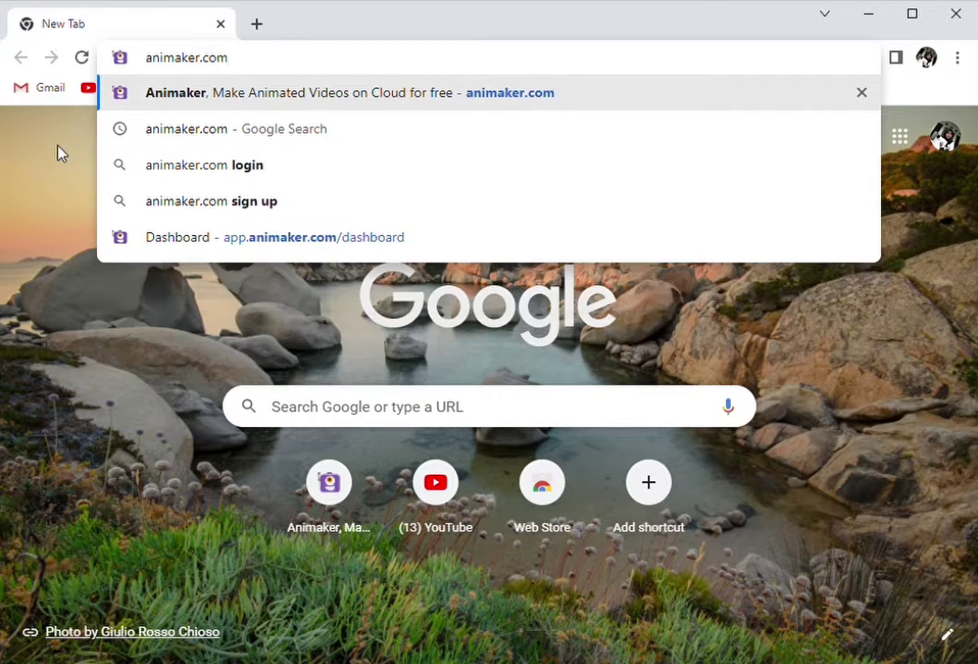
{"action": "left_click", "coordinate": [226, 94]}
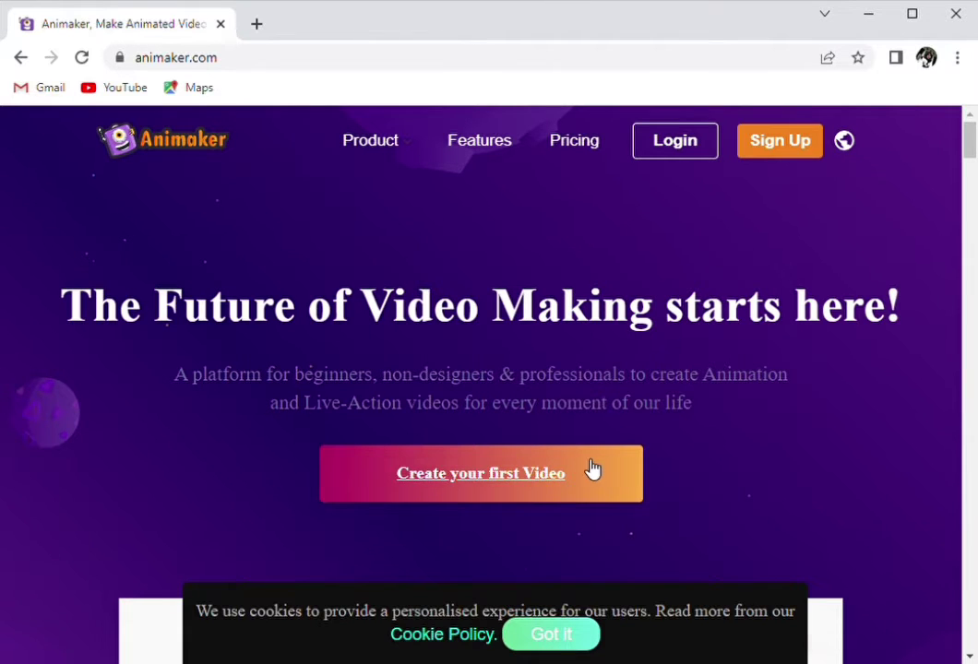
{"action": "left_click", "coordinate": [533, 484]}
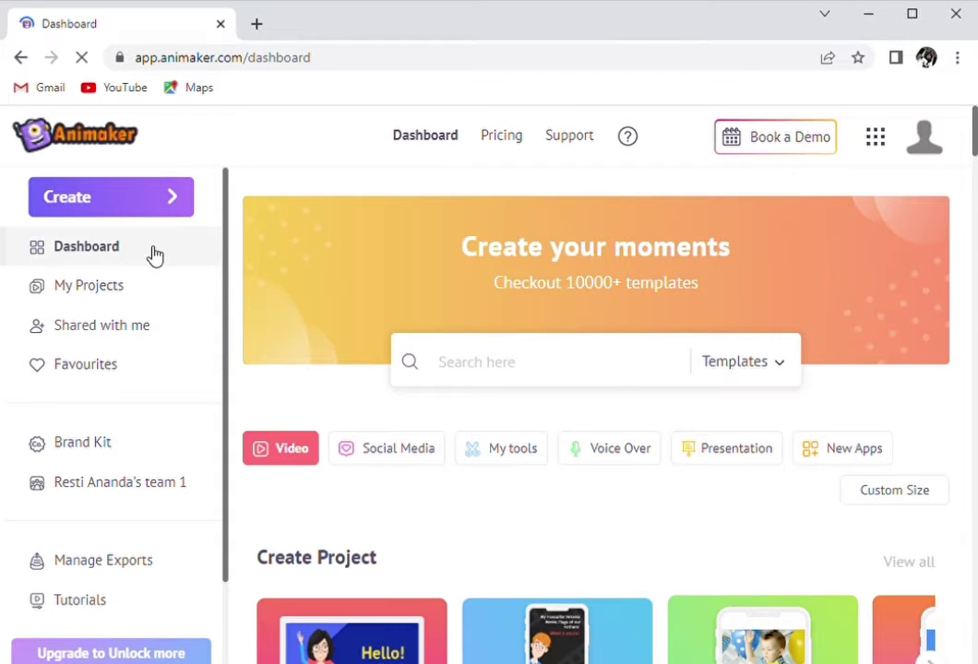
Step: Search the templates for "pencemaran lingkungan" and start a project from the Teacher Video Resume template
{"action": "left_click", "coordinate": [540, 377]}
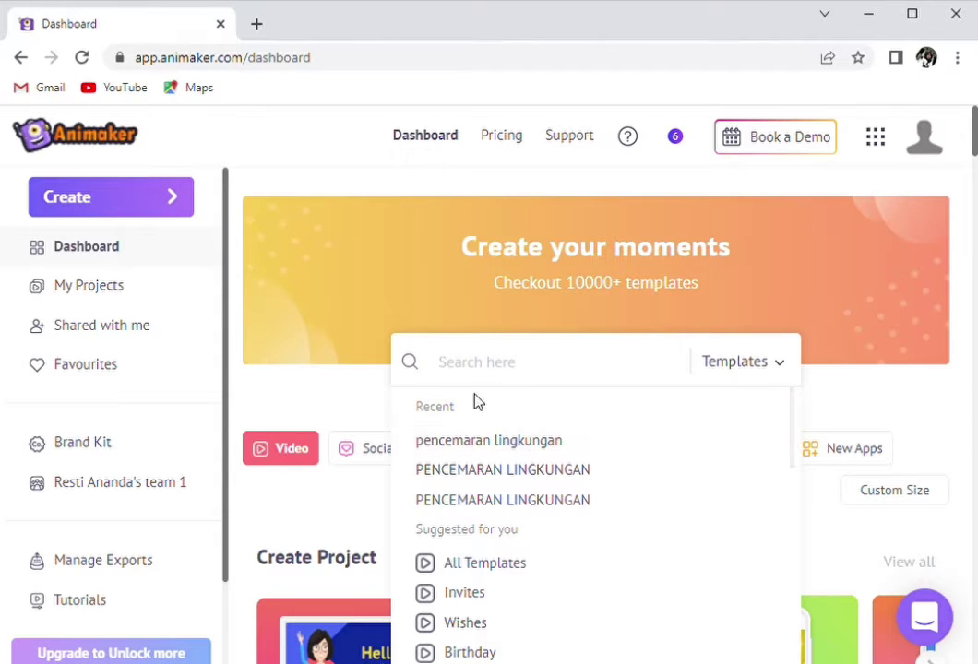
{"action": "left_click", "coordinate": [473, 449]}
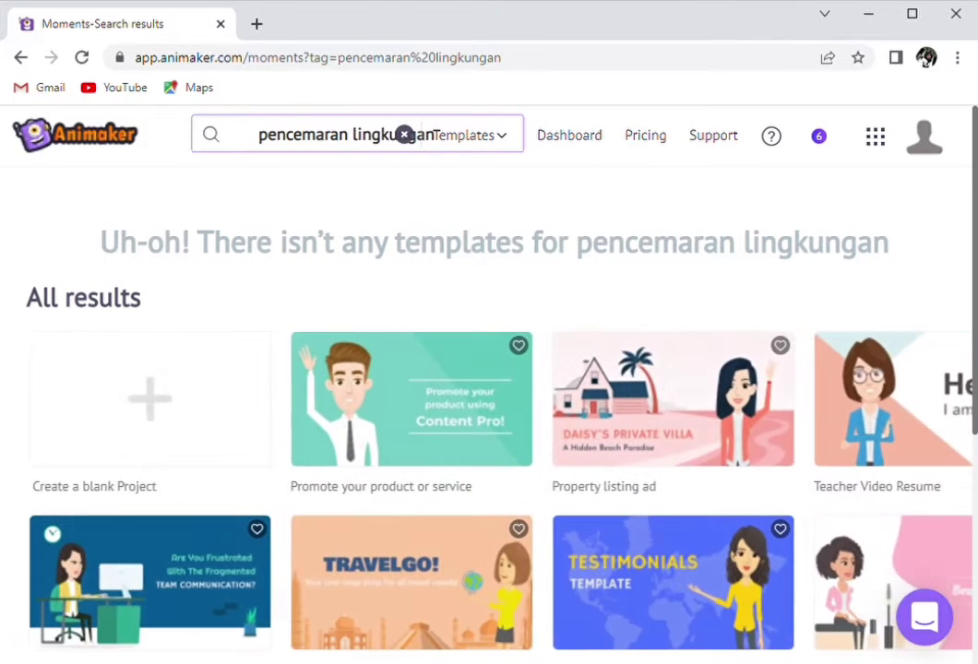
{"action": "left_click_drag", "start_coordinate": [973, 214], "coordinate": [968, 283]}
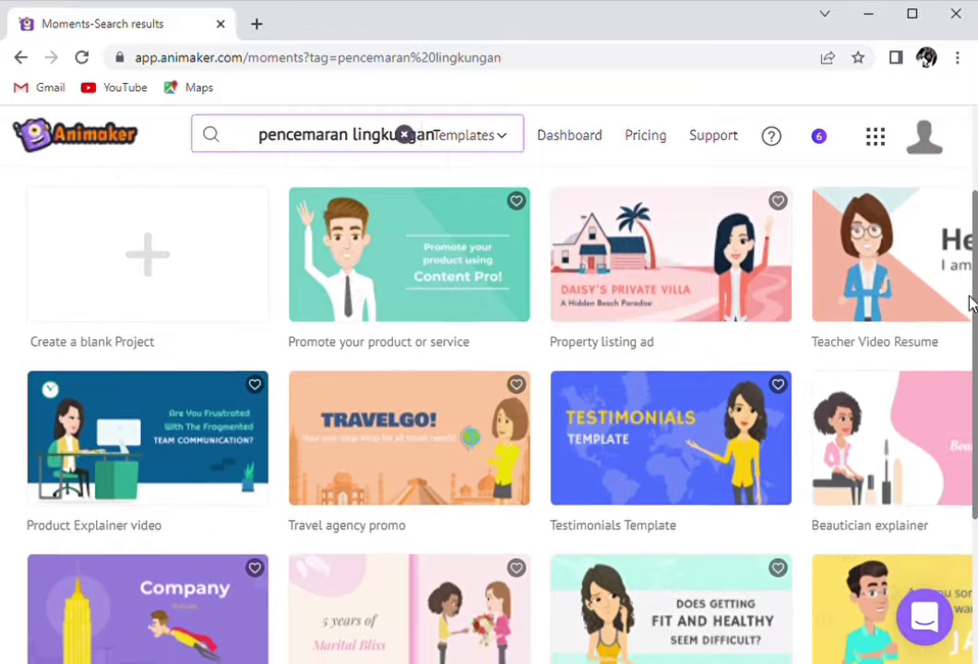
{"action": "scroll", "coordinate": [942, 345], "scroll_direction": "down", "scroll_amount": 2}
{"action": "scroll", "coordinate": [912, 388], "scroll_direction": "down", "scroll_amount": 2}
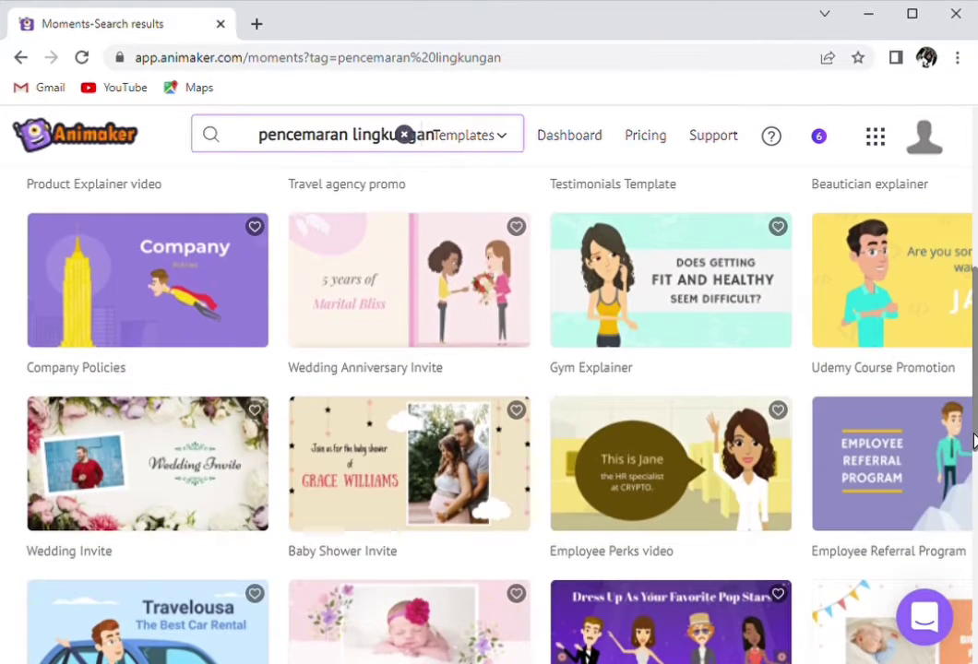
{"action": "left_click_drag", "start_coordinate": [973, 451], "coordinate": [955, 317]}
{"action": "mouse_move", "coordinate": [869, 373]}
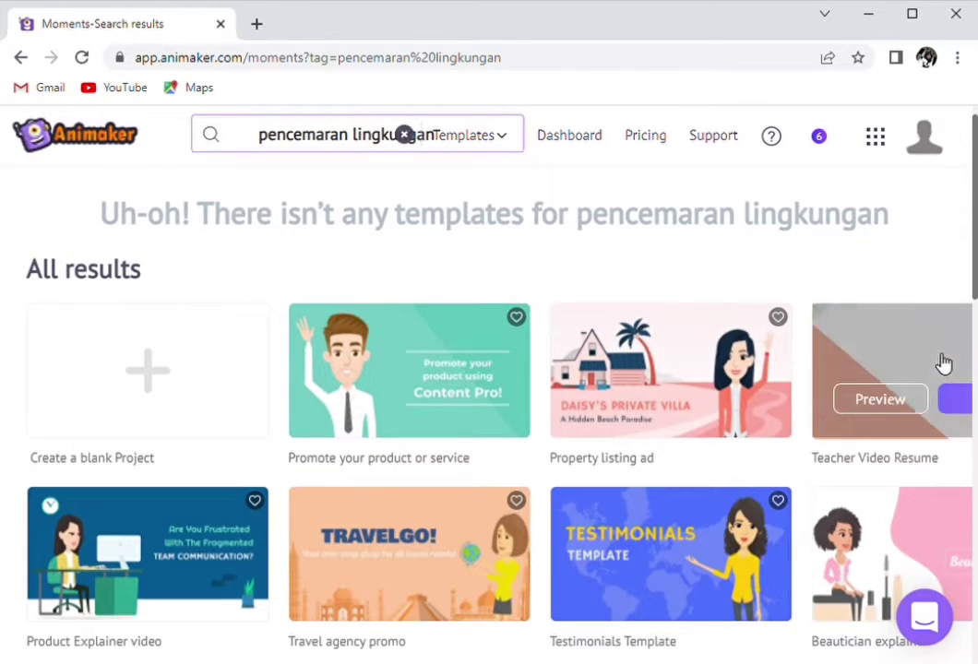
{"action": "left_click", "coordinate": [936, 362]}
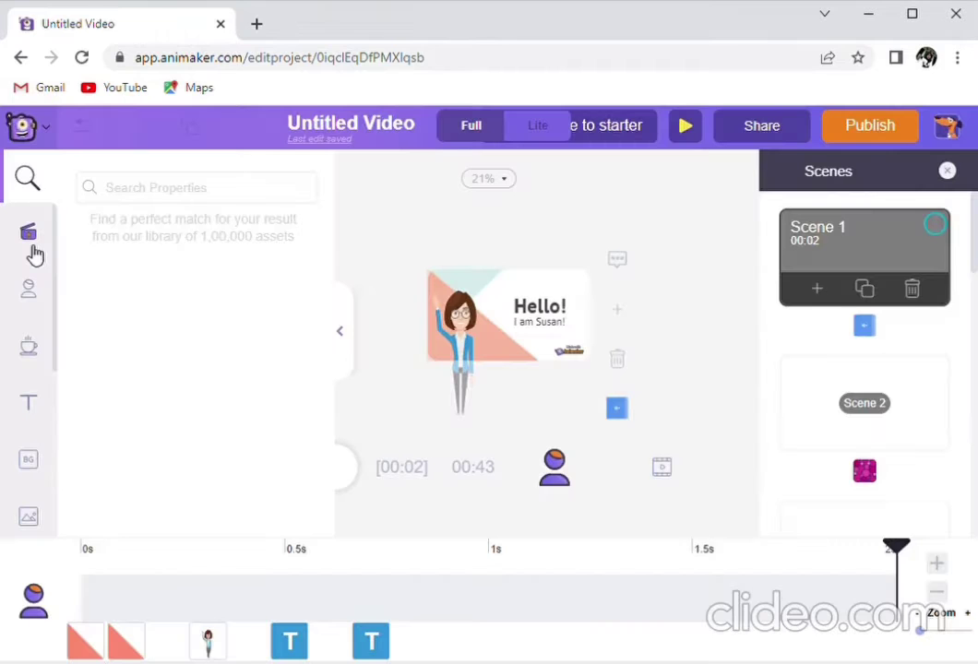
Step: Look through the library of ready-made video templates in the editor
{"action": "left_click", "coordinate": [30, 242]}
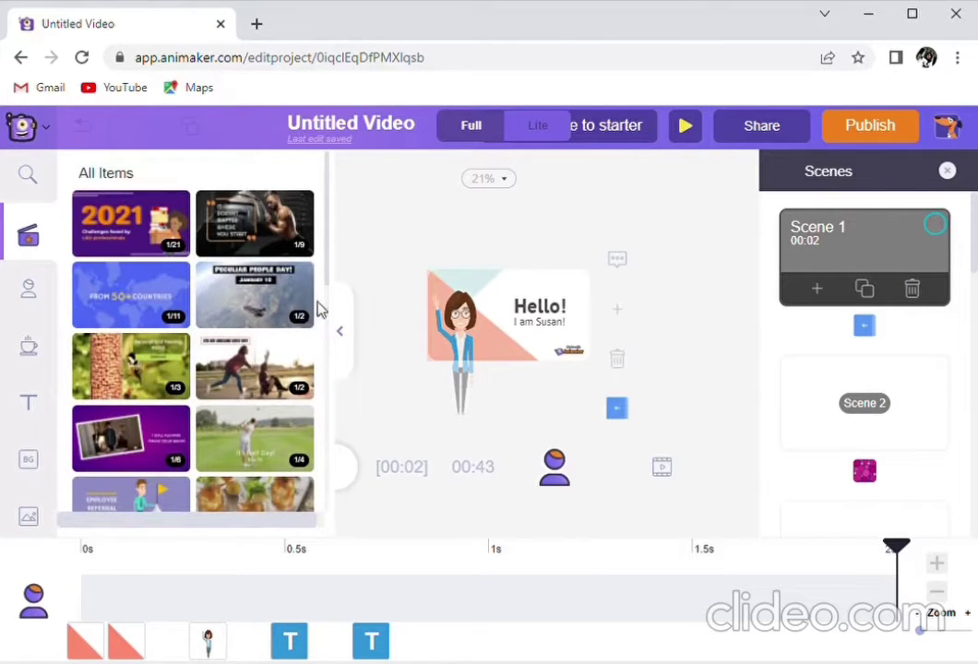
{"action": "left_click_drag", "start_coordinate": [325, 263], "coordinate": [317, 402]}
{"action": "scroll", "coordinate": [317, 402], "scroll_direction": "down", "scroll_amount": 3}
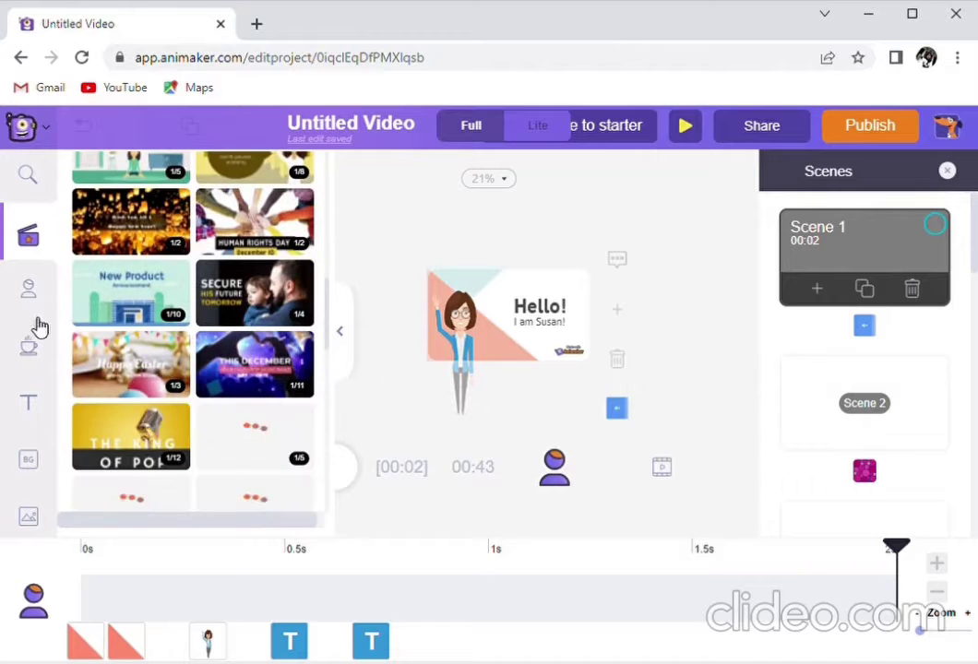
Step: Try out the curly-haired male character in the dark hoodie at a larger size in Scene 1, and delete him
{"action": "left_click", "coordinate": [29, 293]}
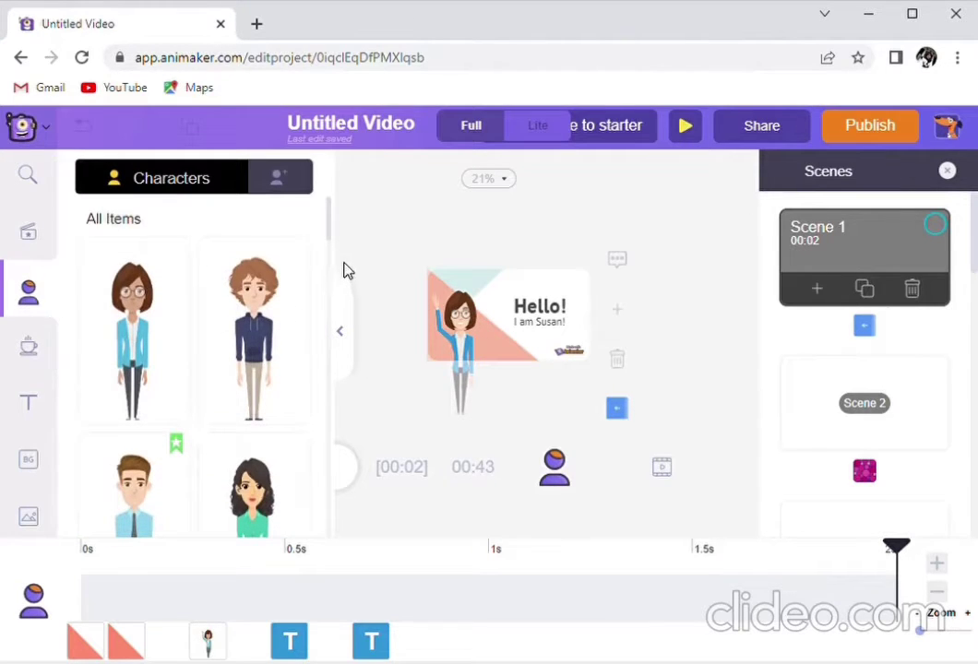
{"action": "left_click_drag", "start_coordinate": [333, 242], "coordinate": [339, 209]}
{"action": "left_click", "coordinate": [260, 316]}
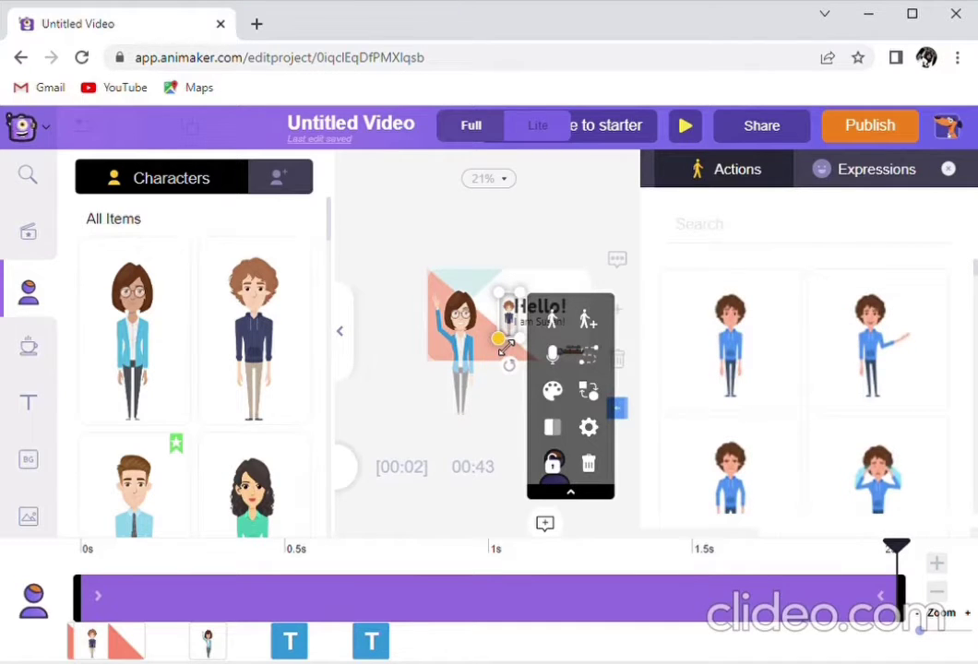
{"action": "left_click_drag", "start_coordinate": [505, 346], "coordinate": [477, 300]}
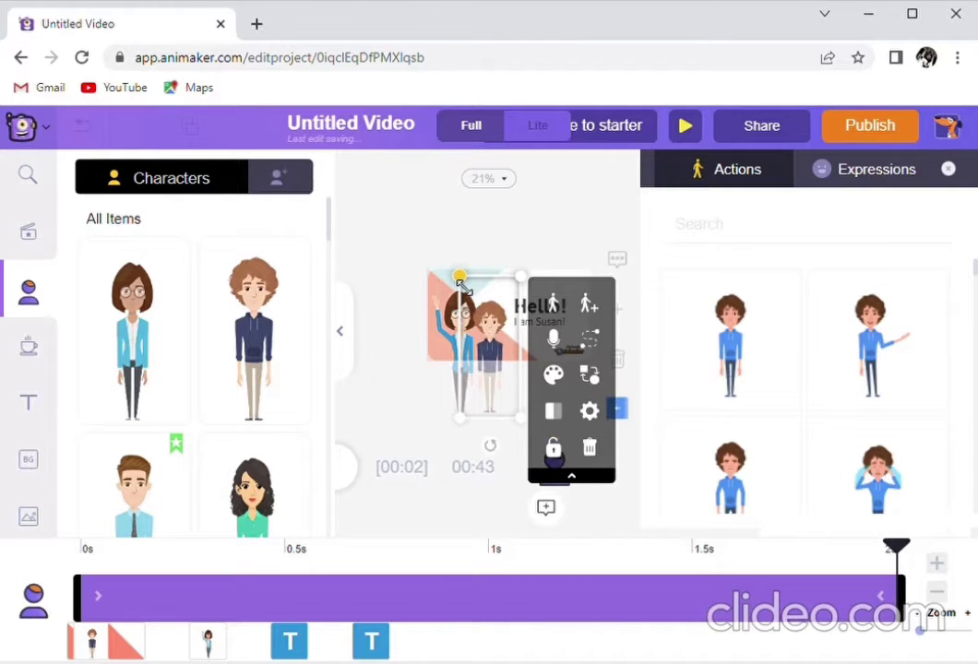
{"action": "key", "text": "Delete"}
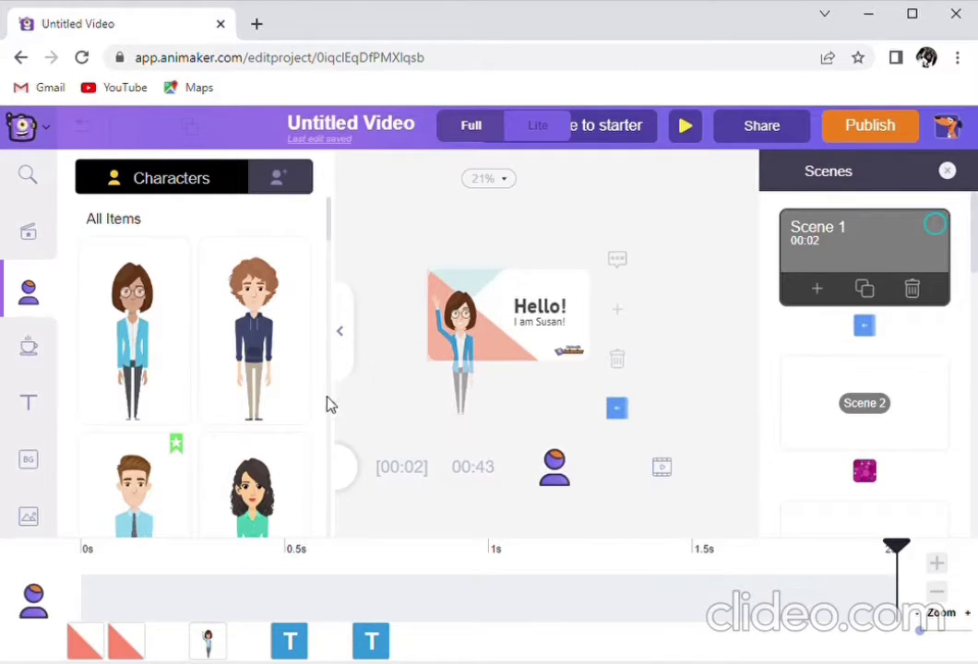
Step: Look through the property shapes, text styles and background collections available for the scene
{"action": "left_click", "coordinate": [37, 352]}
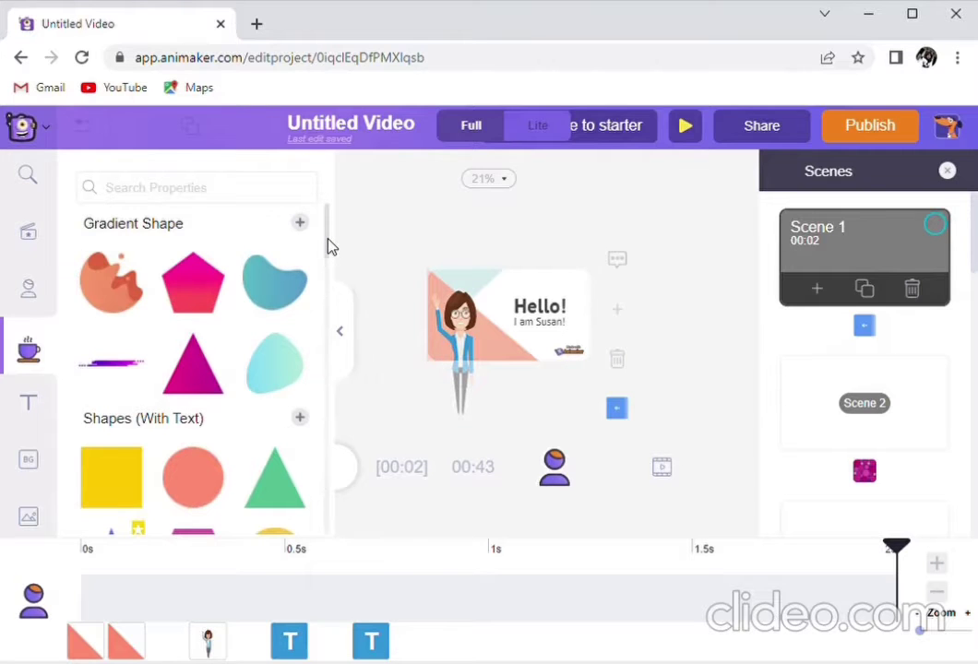
{"action": "left_click_drag", "start_coordinate": [331, 245], "coordinate": [340, 201]}
{"action": "left_click", "coordinate": [41, 403]}
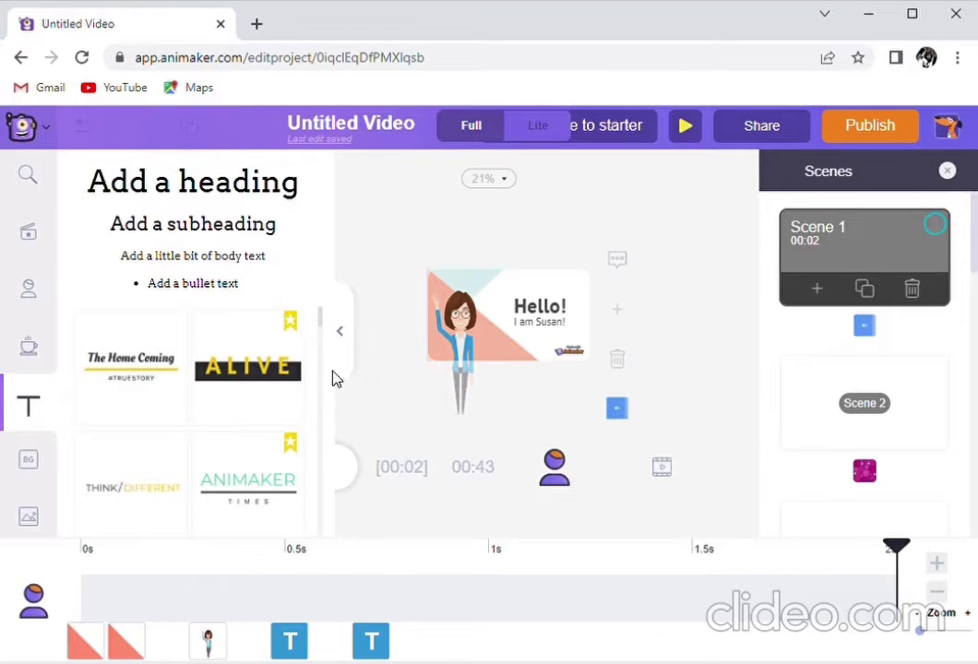
{"action": "mouse_move", "coordinate": [319, 326]}
{"action": "left_mouse_down"}
{"action": "mouse_move", "coordinate": [318, 393]}
{"action": "mouse_move", "coordinate": [325, 326]}
{"action": "left_mouse_up"}
{"action": "scroll", "coordinate": [323, 328], "scroll_direction": "down", "scroll_amount": 1}
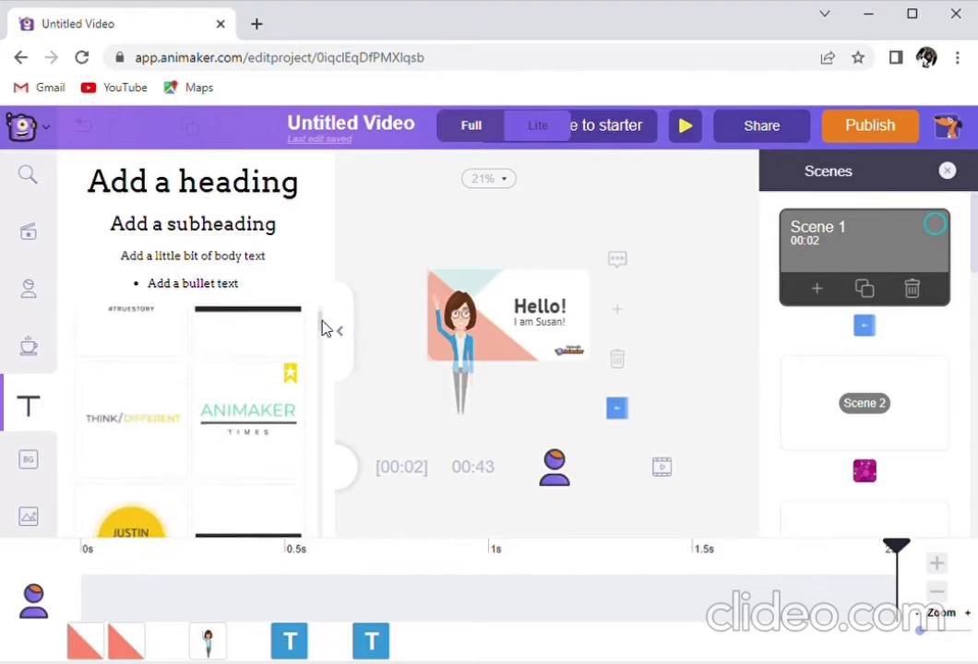
{"action": "left_click", "coordinate": [30, 473]}
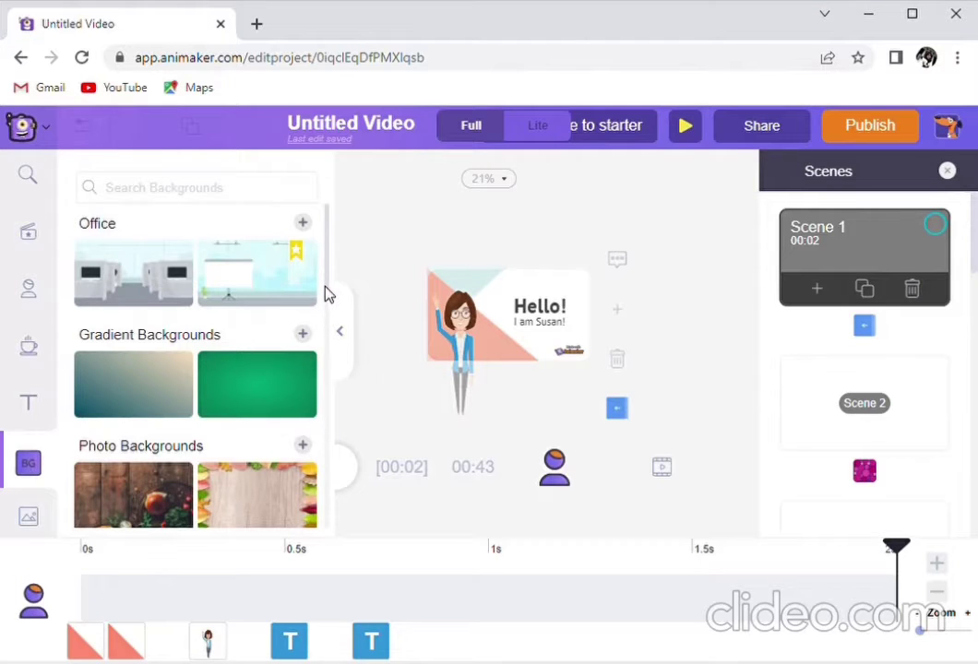
{"action": "left_click_drag", "start_coordinate": [325, 286], "coordinate": [328, 324]}
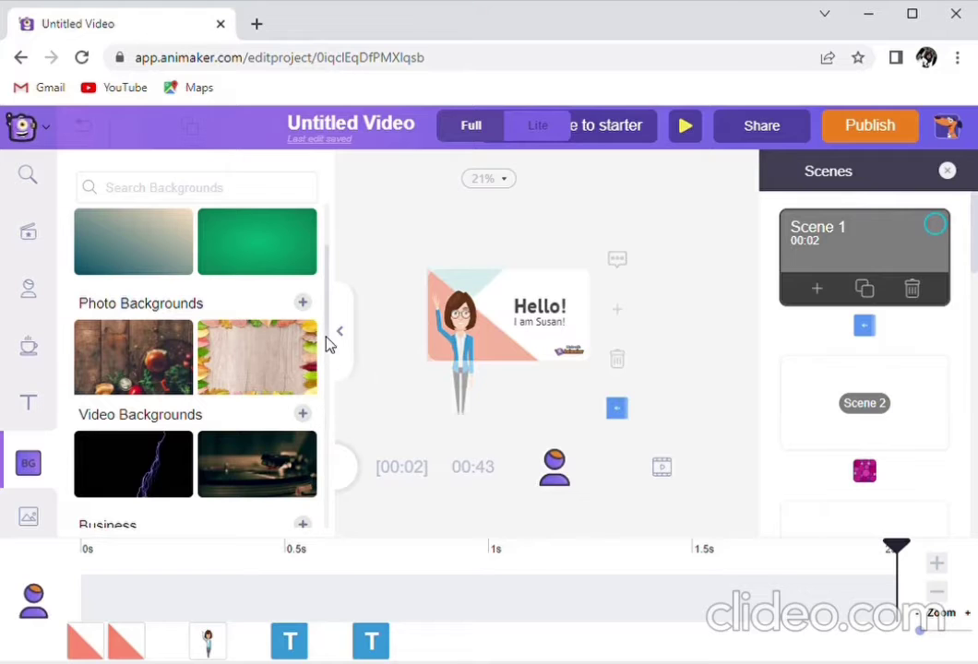
Step: Search the image library for "sampah"
{"action": "left_click", "coordinate": [28, 513]}
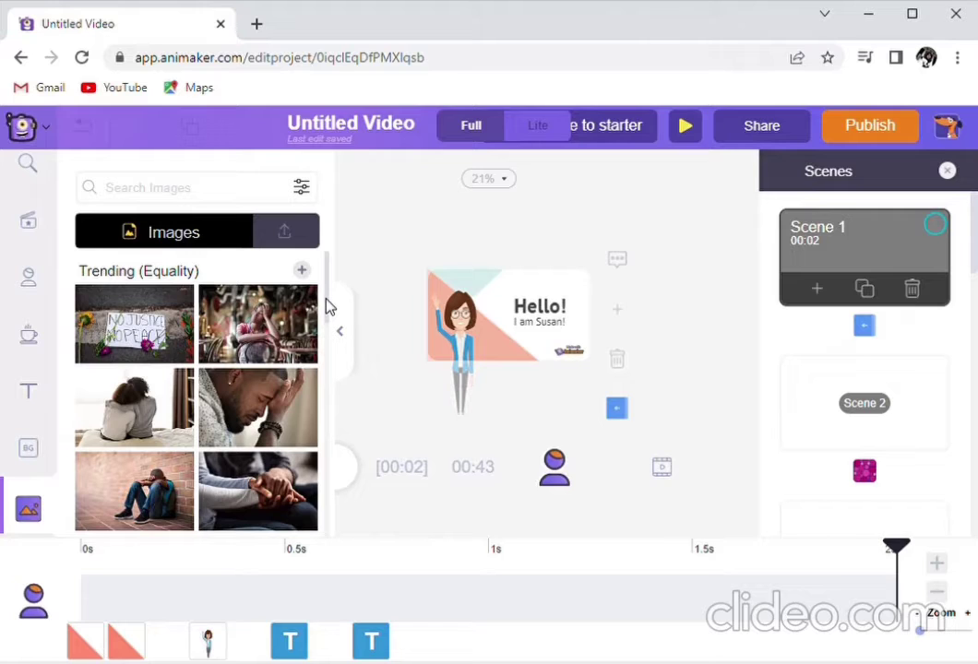
{"action": "left_click", "coordinate": [163, 194]}
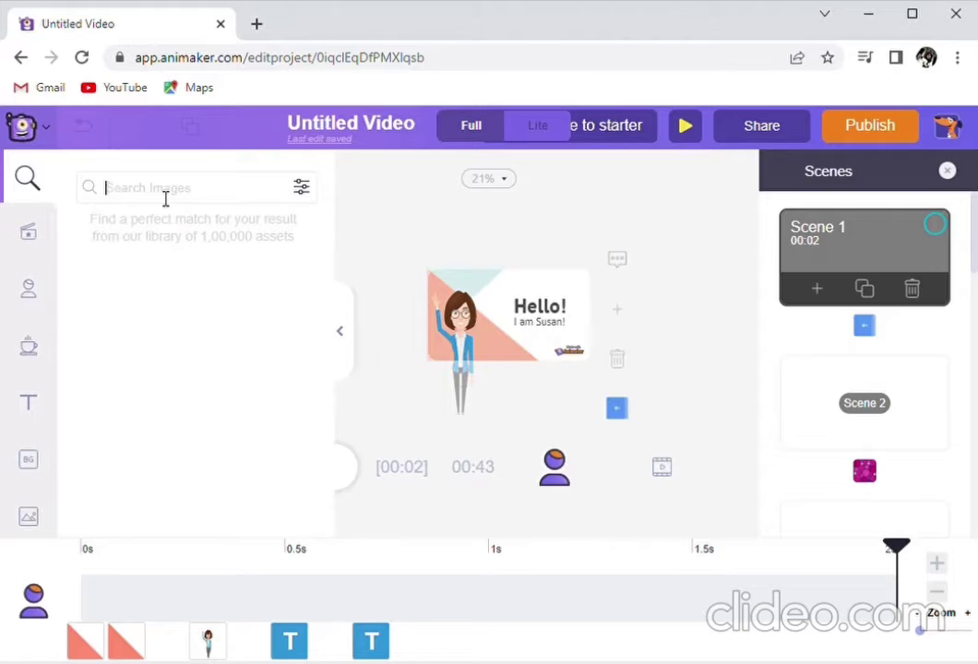
{"action": "type", "text": "sampa"}
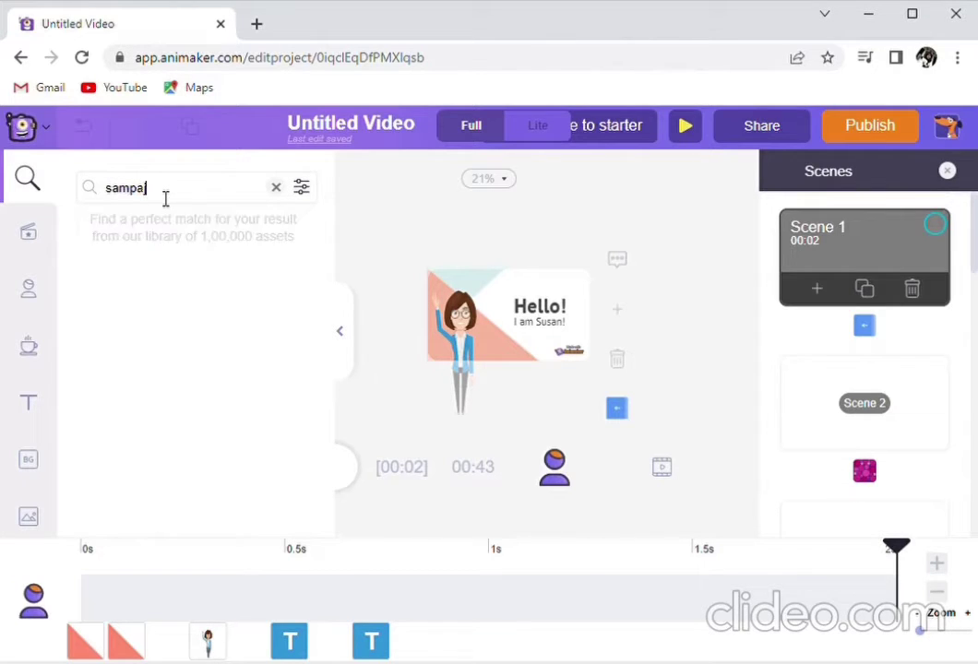
{"action": "key", "text": "BackSpace"}
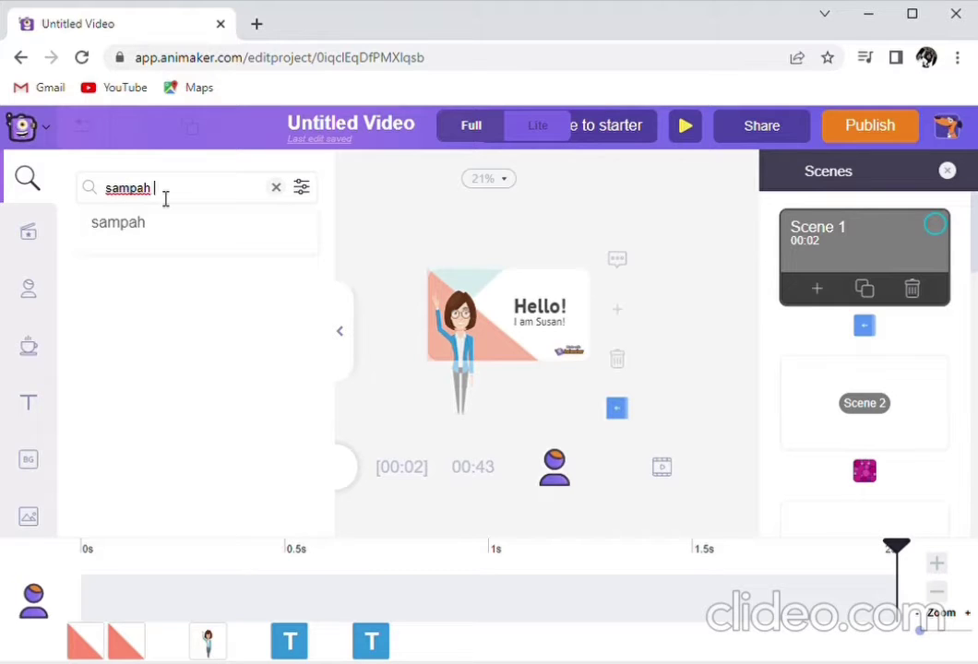
{"action": "key", "text": "Return"}
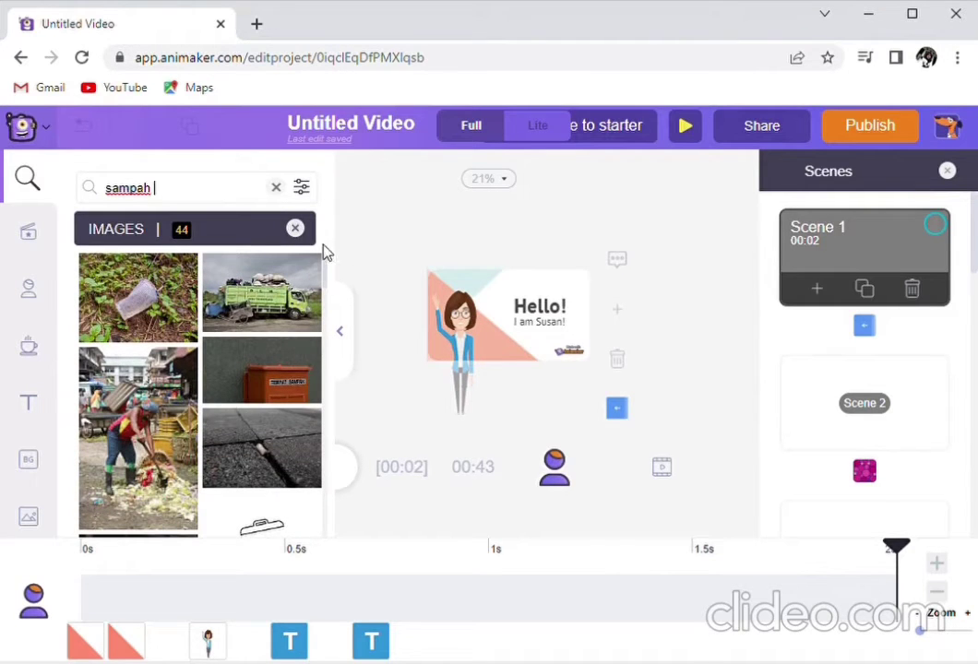
Step: Try out the photo with the yellow railing in Scene 1, widening it slightly, and delete it again
{"action": "left_click_drag", "start_coordinate": [325, 291], "coordinate": [302, 534]}
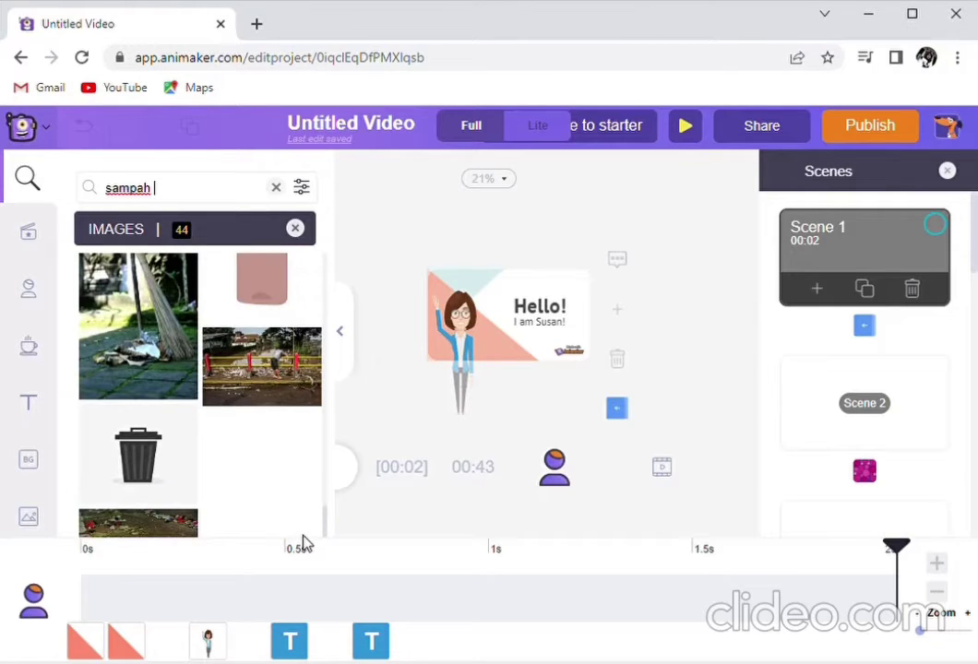
{"action": "left_click", "coordinate": [281, 362]}
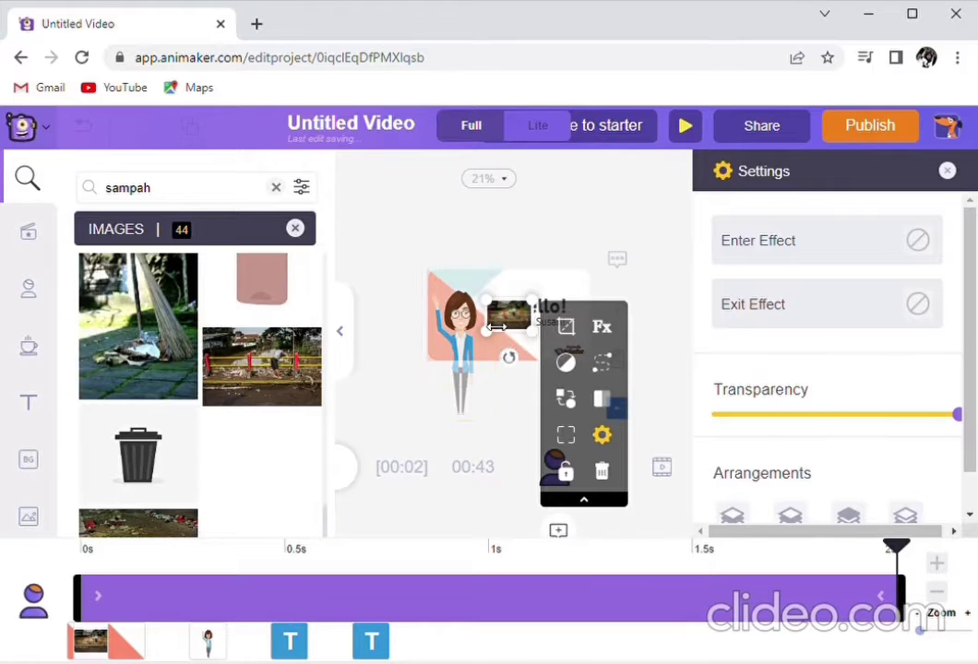
{"action": "left_click_drag", "start_coordinate": [496, 332], "coordinate": [473, 388]}
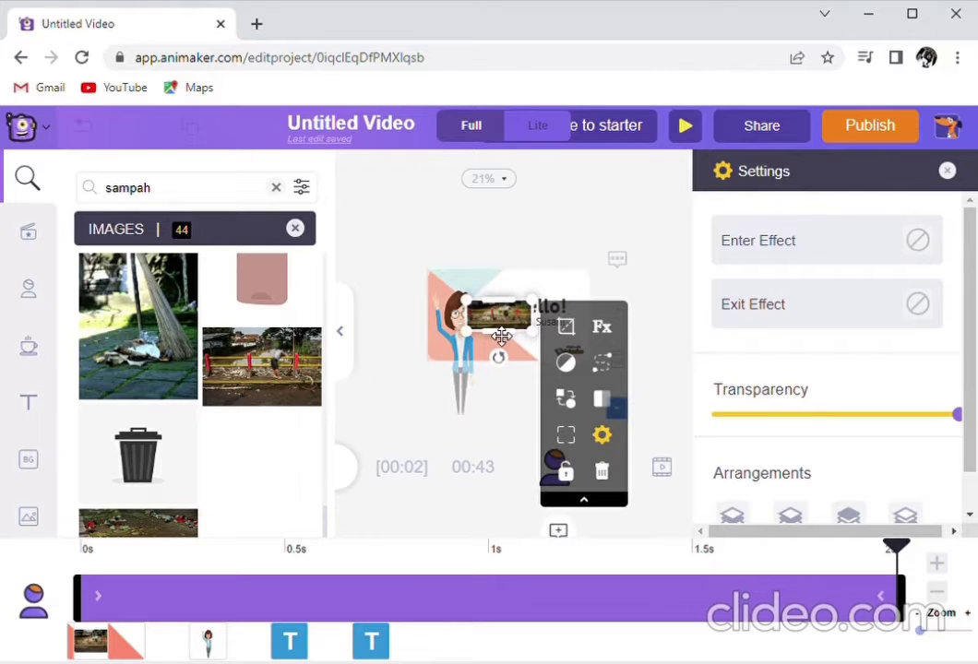
{"action": "key", "text": "Delete"}
{"action": "left_click", "coordinate": [28, 516]}
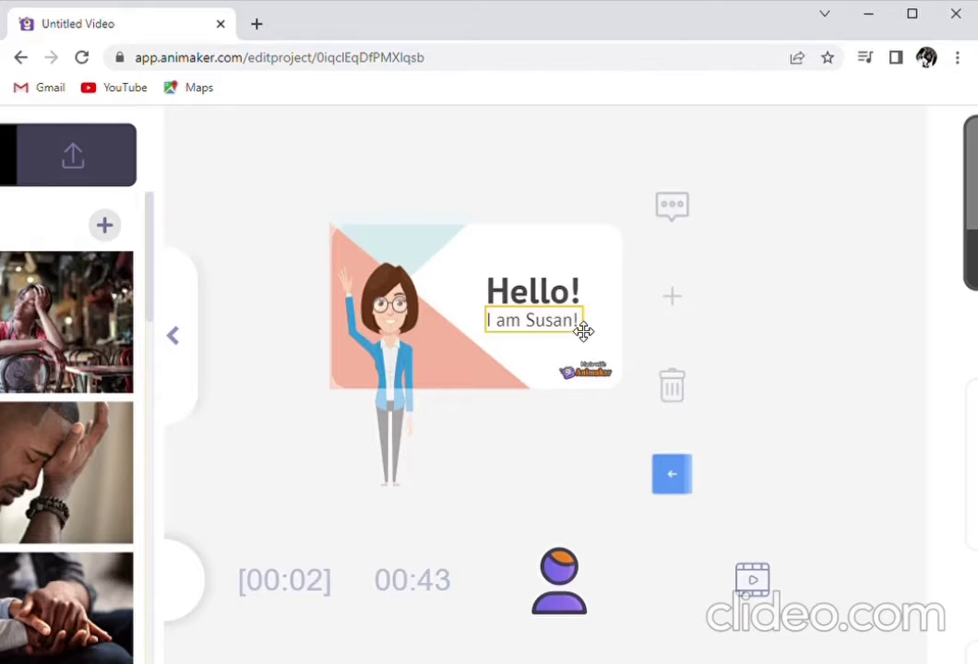
Step: Replace the introduction line under "Hello!" in Scene 1 with the heading "nama kelompok :" and start a new line
{"action": "double_click", "coordinate": [584, 333]}
{"action": "double_click", "coordinate": [584, 334]}
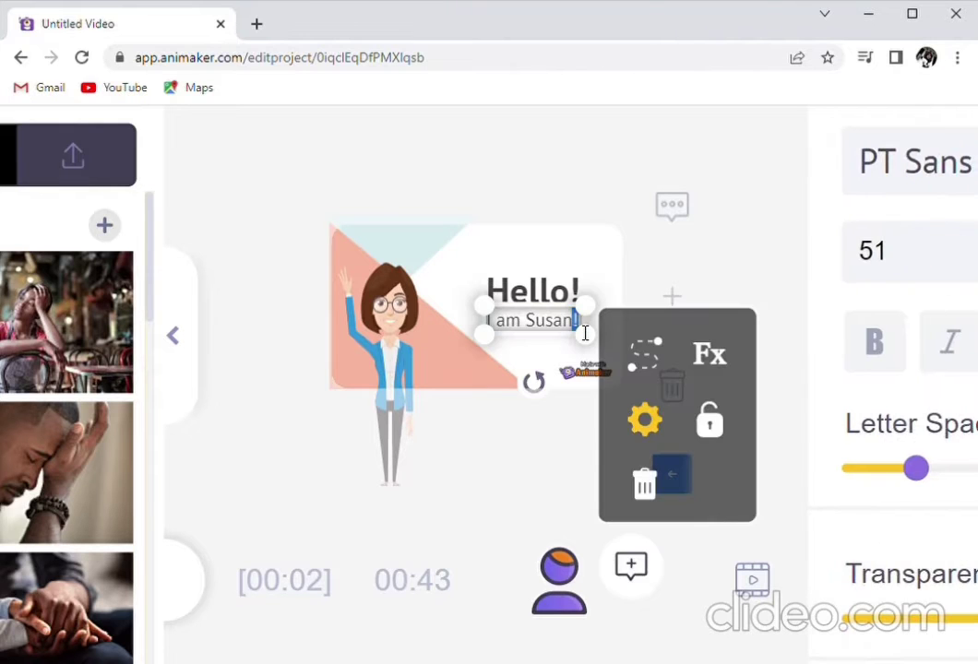
{"action": "key", "text": "BackSpace"}
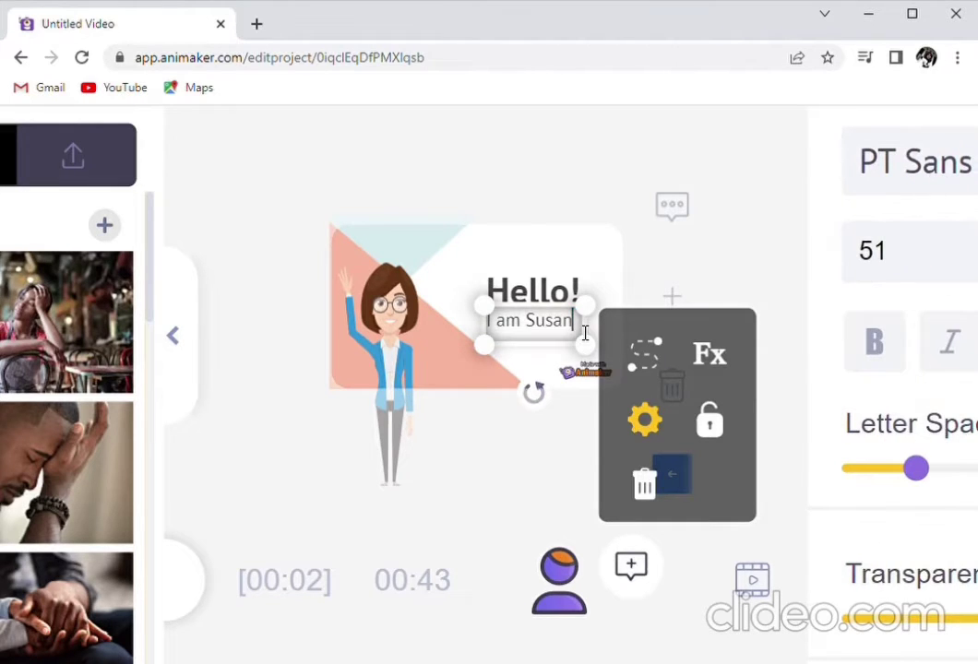
{"action": "key", "text": "BackSpace"}
{"action": "key", "text": "BackSpace"}
{"action": "key", "text": "BackSpace"}
{"action": "key", "text": "BackSpace"}
{"action": "key", "text": "BackSpace"}
{"action": "key", "text": "BackSpace"}
{"action": "key", "text": "BackSpace"}
{"action": "key", "text": "BackSpace"}
{"action": "key", "text": "BackSpace"}
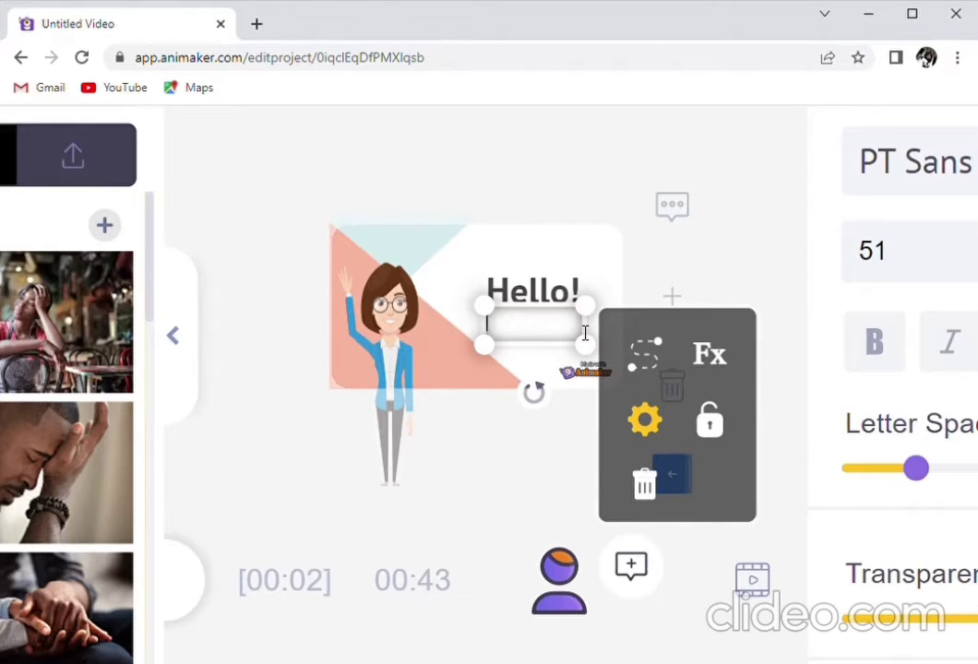
{"action": "type", "text": "nama "}
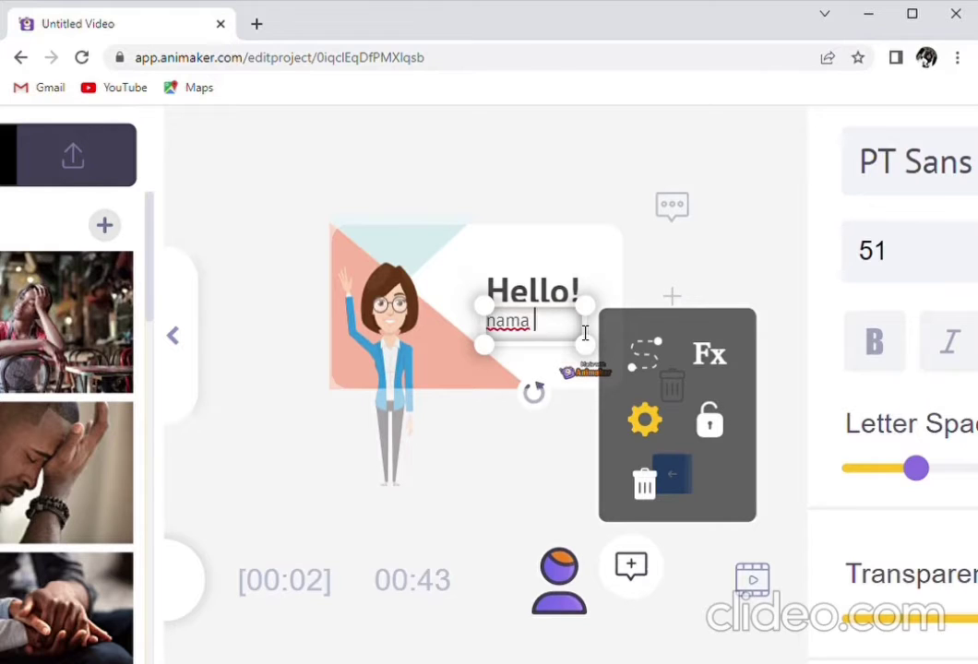
{"action": "type", "text": "kelompok"}
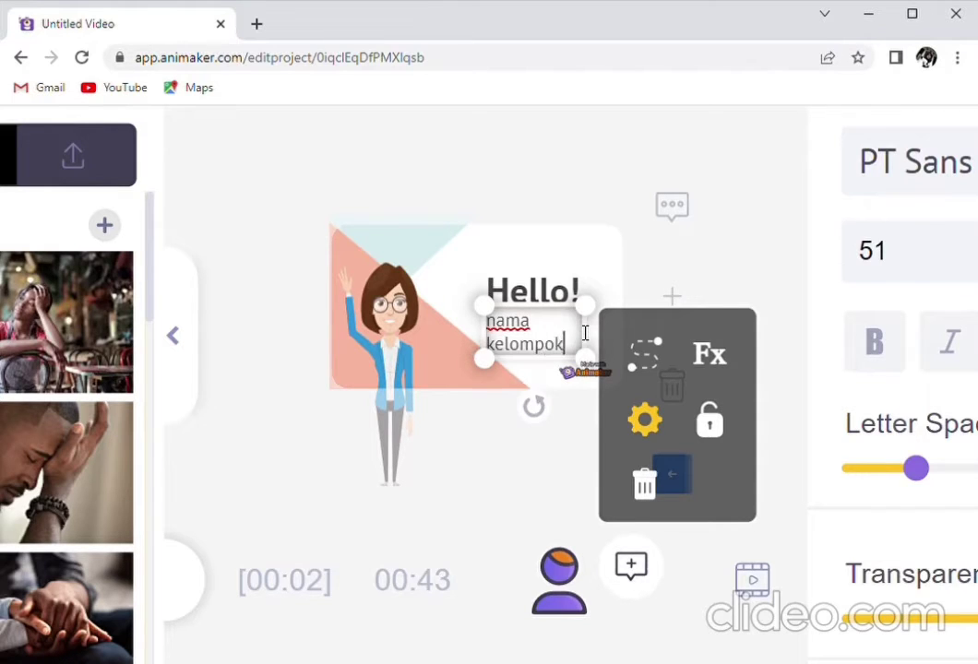
{"action": "key", "text": "Return"}
{"action": "key", "text": "BackSpace"}
{"action": "type", "text": ":"}
{"action": "key", "text": "Return"}
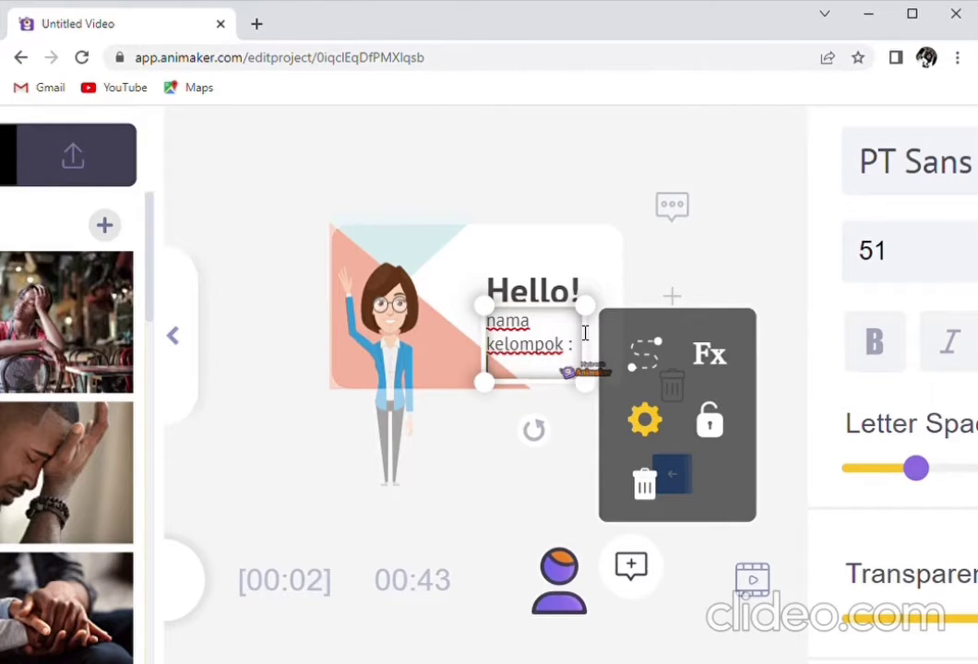
Step: List the four group members' first names on separate lines under the heading, numbered 1 to 4
{"action": "type", "text": "1.zakyaa"}
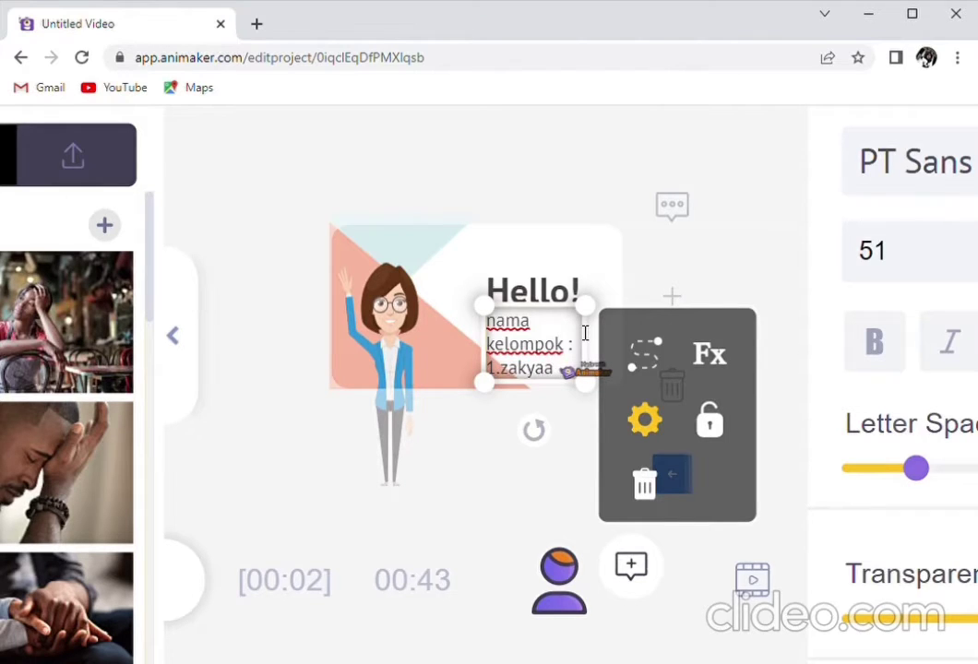
{"action": "type", "text": "ya"}
{"action": "key", "text": "Return"}
{"action": "type", "text": "2."}
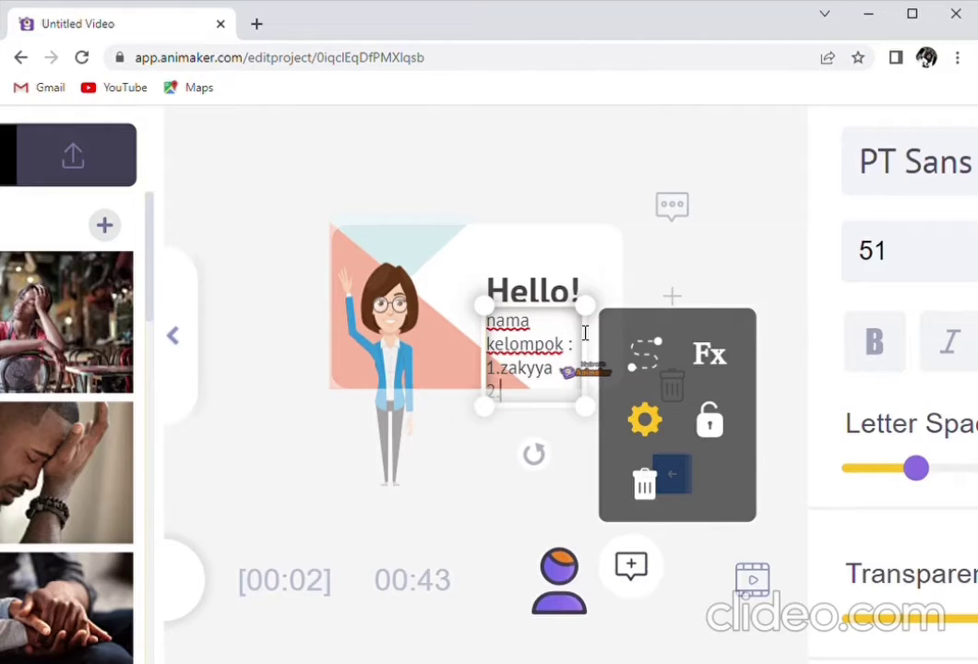
{"action": "type", "text": "auriel"}
{"action": "key", "text": "Return"}
{"action": "type", "text": "3"}
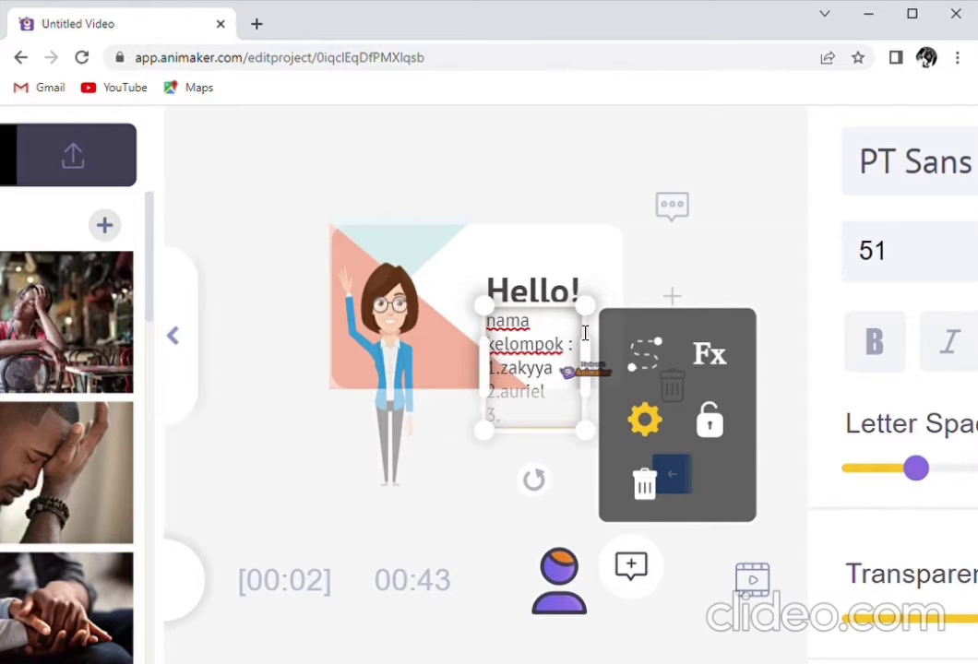
{"action": "type", "text": ".jerm"}
{"action": "type", "text": "ia"}
{"action": "key", "text": "Return"}
{"action": "type", "text": "4"}
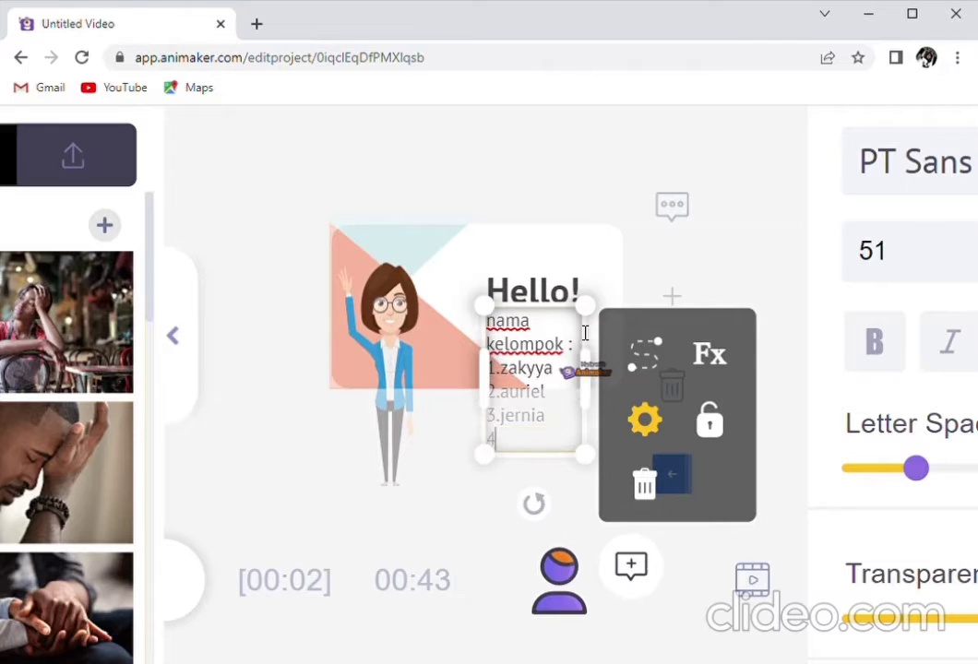
{"action": "type", "text": ".resti"}
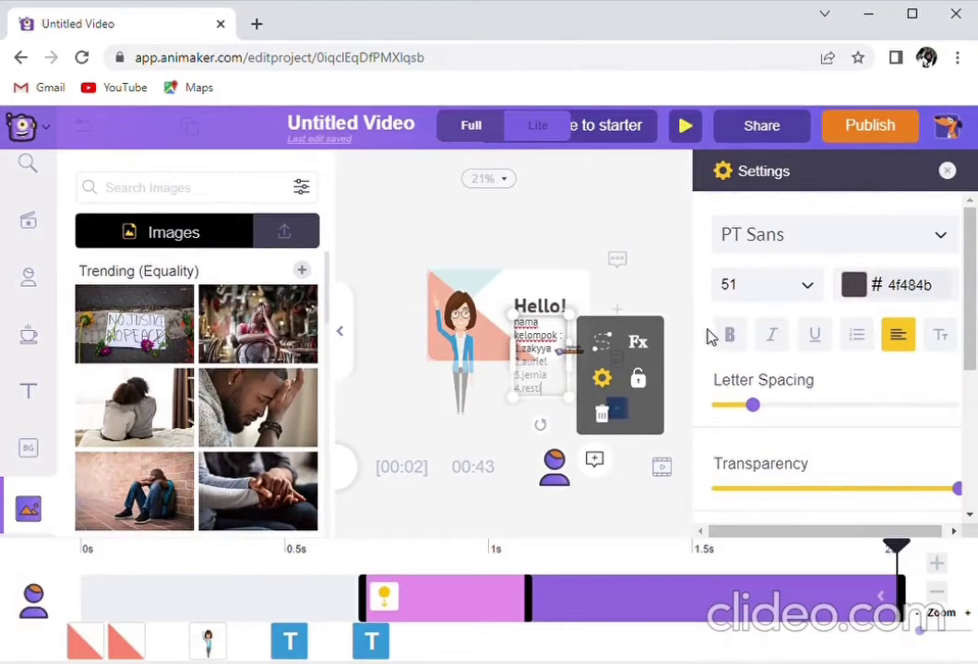
Step: Set the font size of the group member list to 30
{"action": "left_click", "coordinate": [808, 288]}
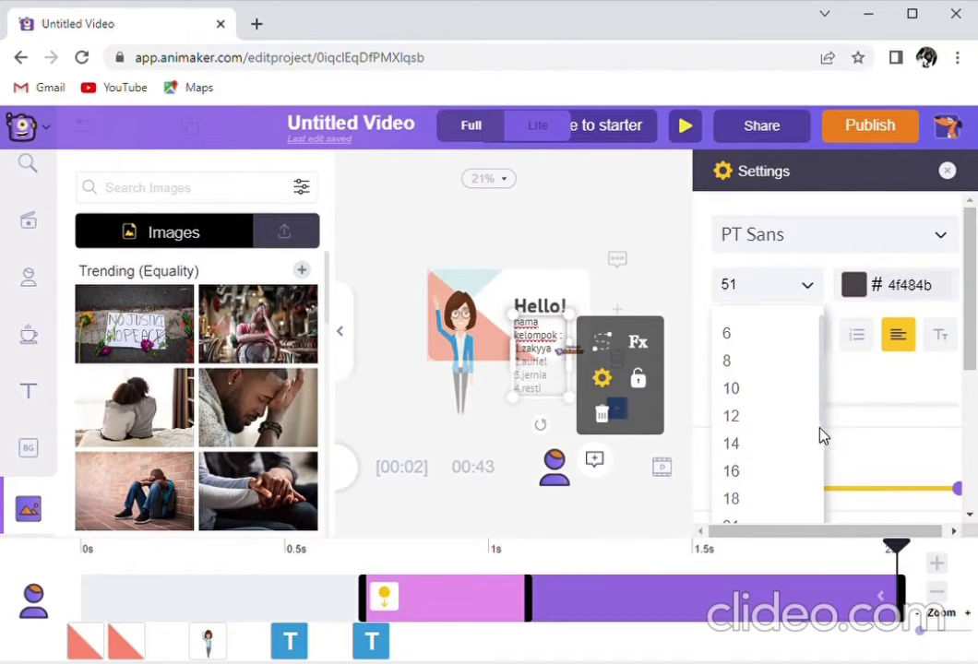
{"action": "left_click_drag", "start_coordinate": [824, 436], "coordinate": [817, 495]}
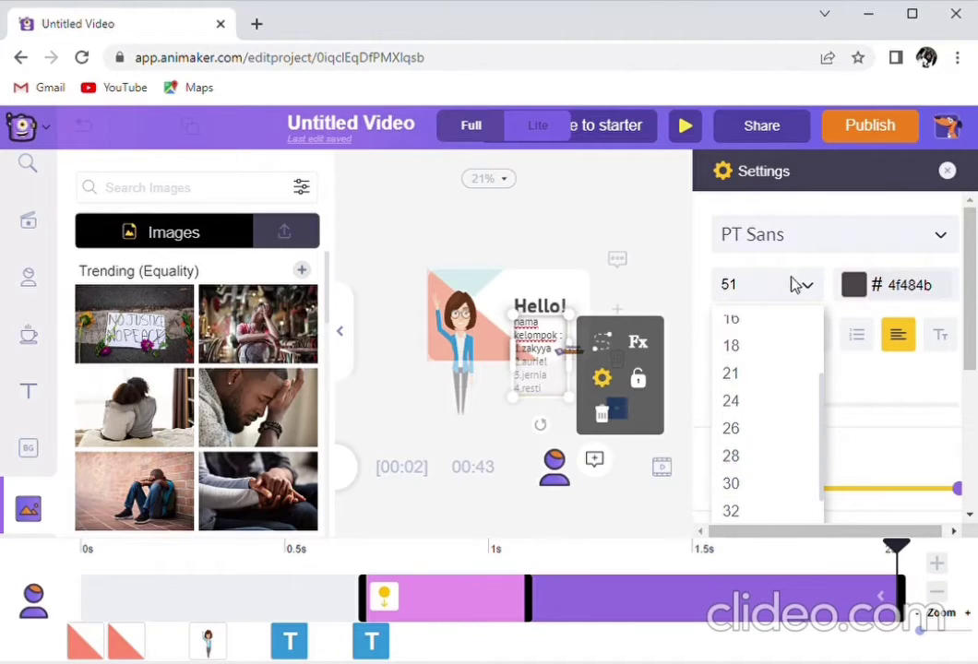
{"action": "left_click", "coordinate": [781, 494]}
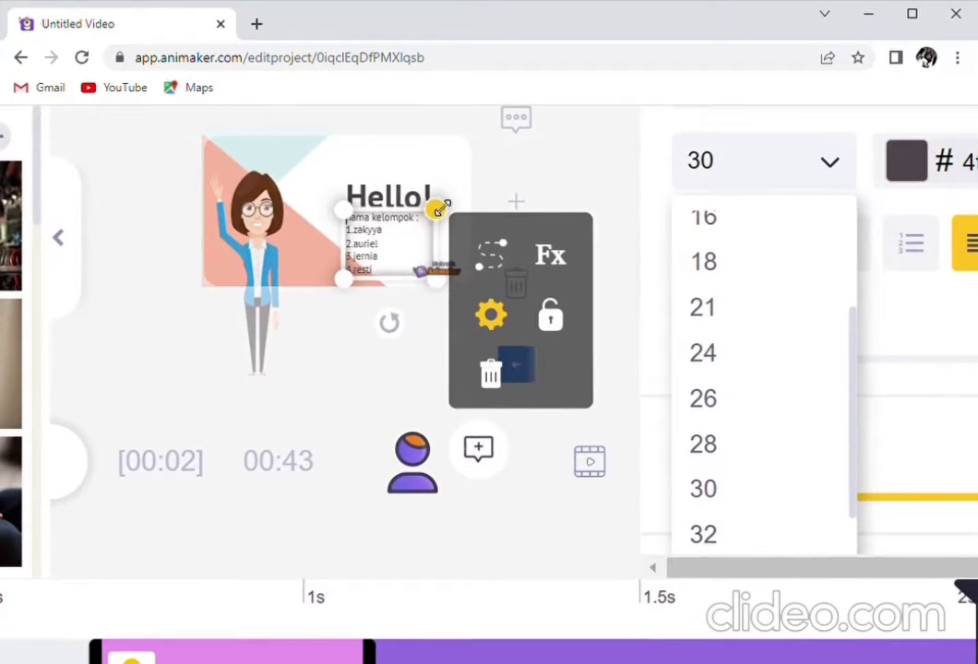
Step: Resize the group member text box so it sits lower and extends further left beneath the "Hello!" title
{"action": "mouse_move", "coordinate": [442, 205]}
{"action": "left_mouse_down"}
{"action": "mouse_move", "coordinate": [462, 208]}
{"action": "mouse_move", "coordinate": [457, 196]}
{"action": "left_mouse_up"}
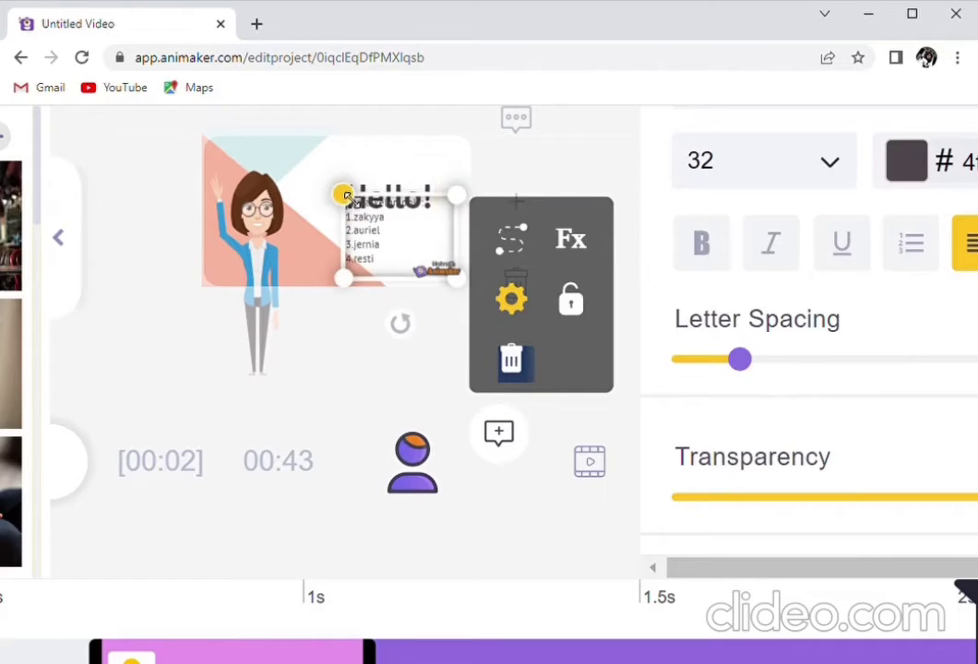
{"action": "left_click_drag", "start_coordinate": [343, 203], "coordinate": [347, 207]}
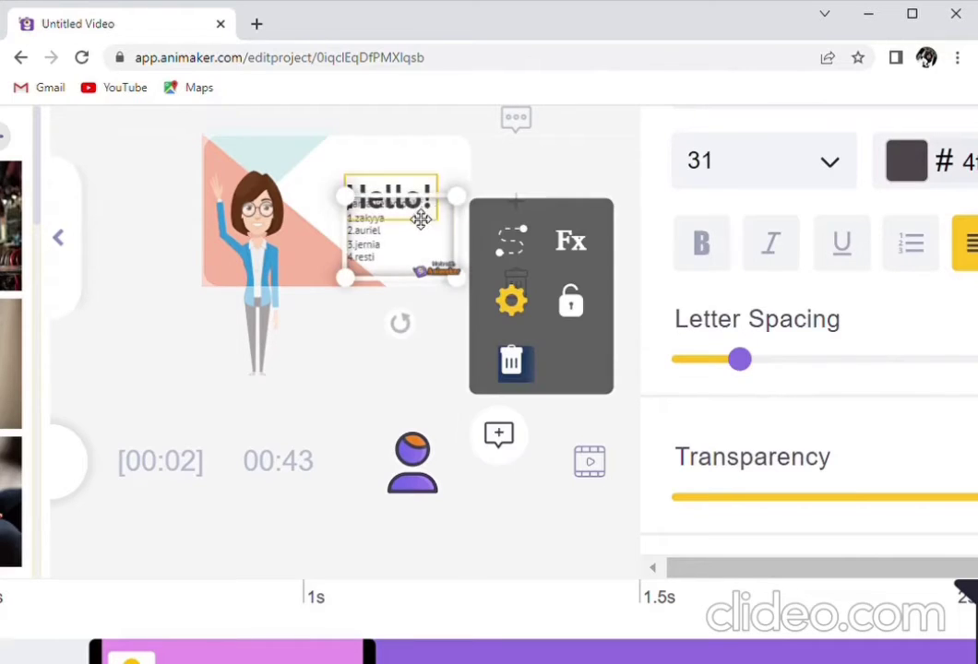
{"action": "left_click_drag", "start_coordinate": [457, 194], "coordinate": [424, 220]}
{"action": "left_click_drag", "start_coordinate": [345, 225], "coordinate": [320, 238]}
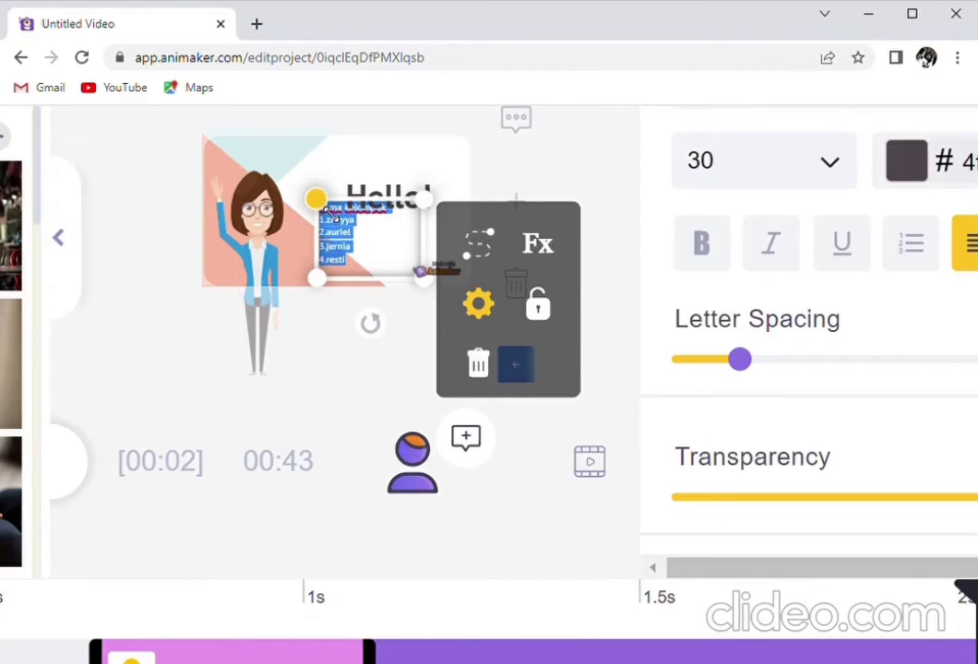
{"action": "left_click_drag", "start_coordinate": [329, 210], "coordinate": [338, 218]}
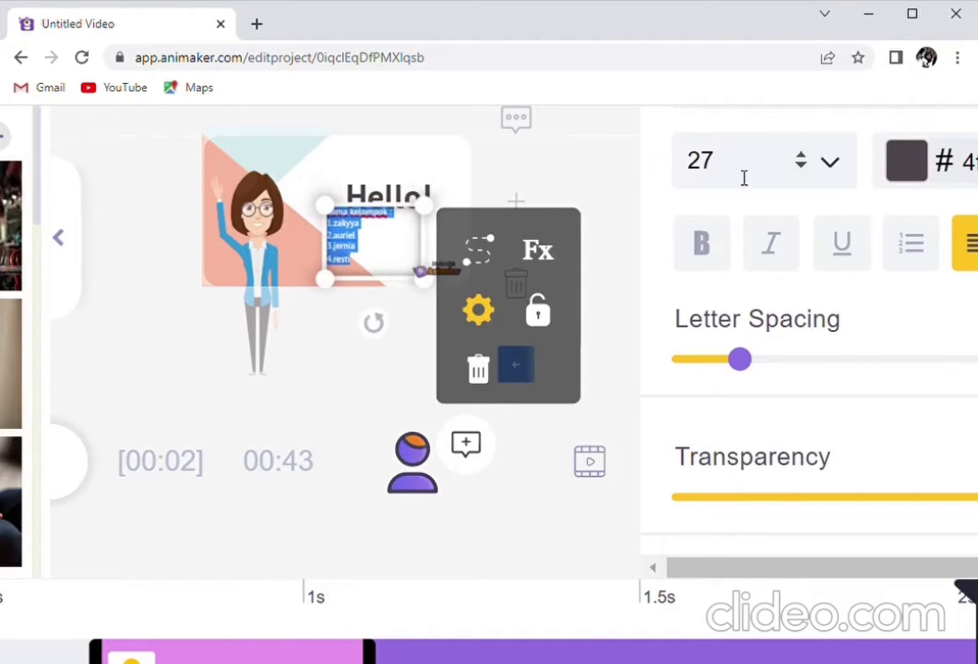
Step: Reduce the font size of the group member list to 22 and deselect the text
{"action": "left_click", "coordinate": [802, 169]}
{"action": "left_click", "coordinate": [801, 169]}
{"action": "left_click", "coordinate": [802, 169]}
{"action": "left_click", "coordinate": [801, 169]}
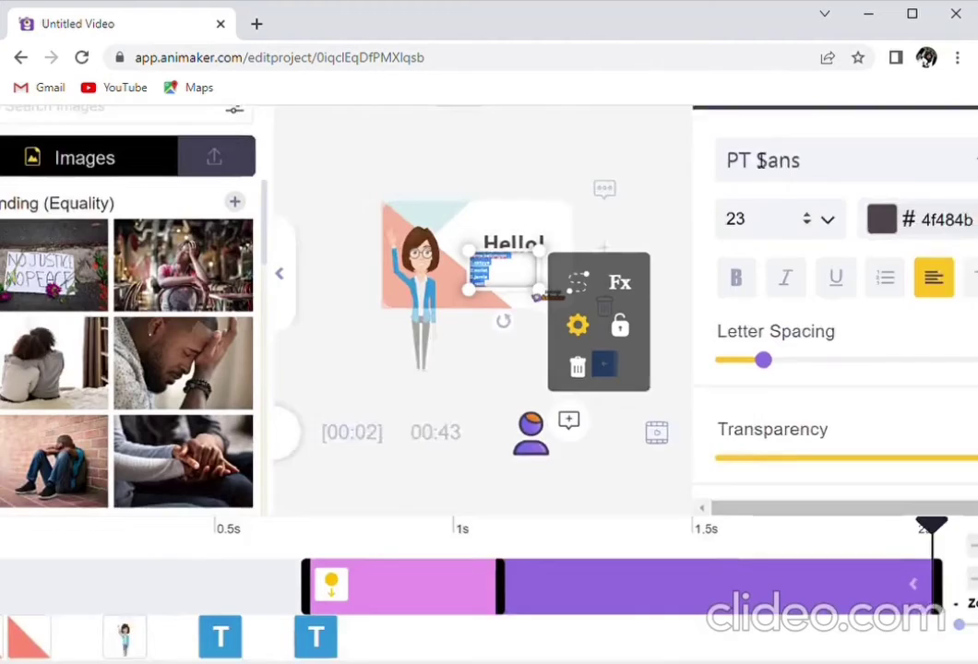
{"action": "left_click", "coordinate": [801, 168]}
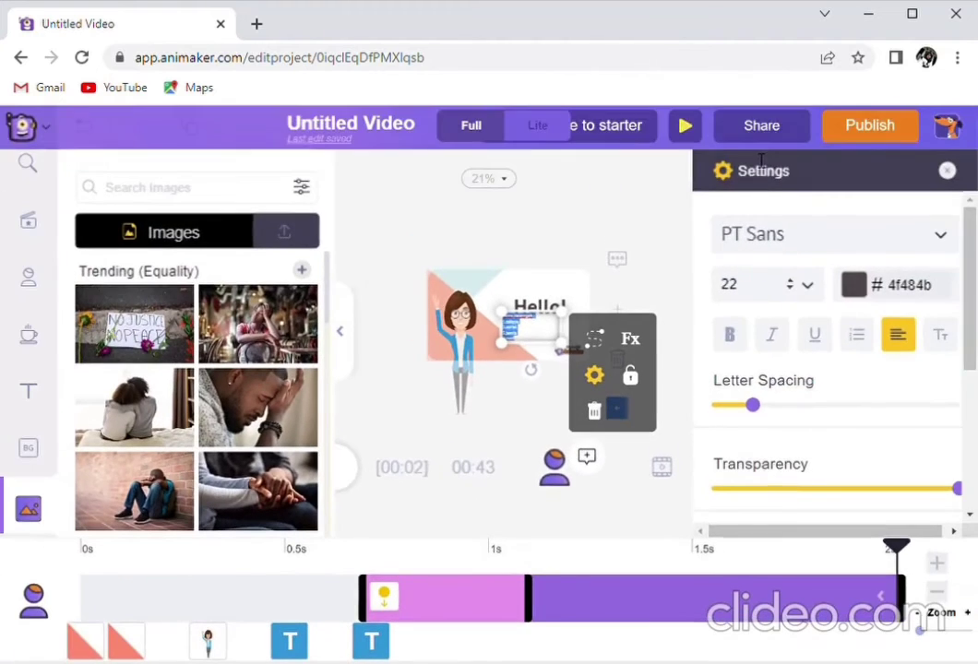
{"action": "left_click", "coordinate": [531, 388]}
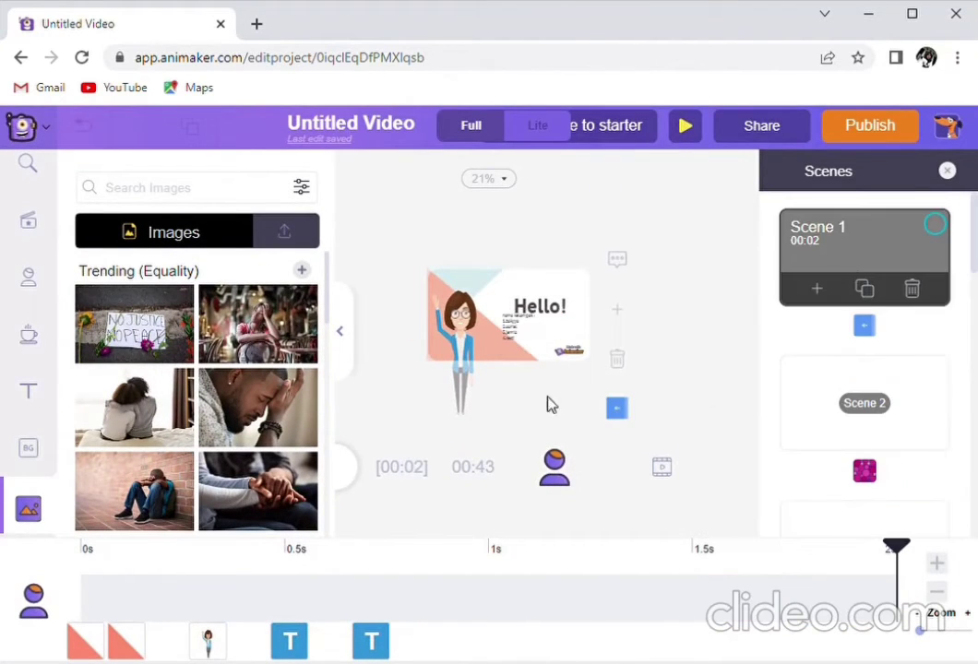
Step: Try the Standing And Talking action on the woman in Scene 1, and switch her back to the waving pose
{"action": "left_click", "coordinate": [470, 357]}
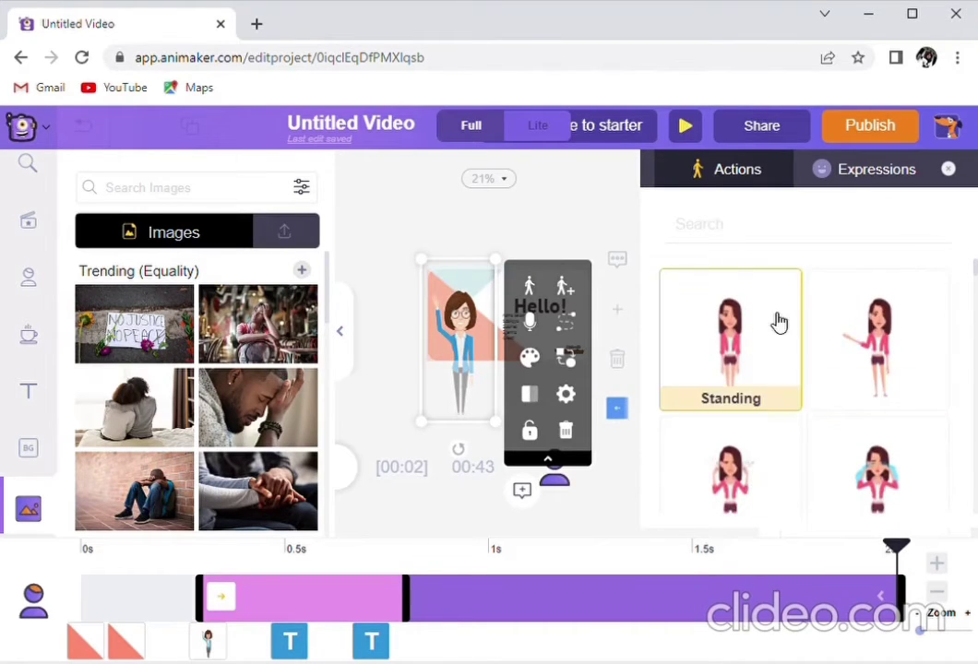
{"action": "left_click", "coordinate": [856, 325]}
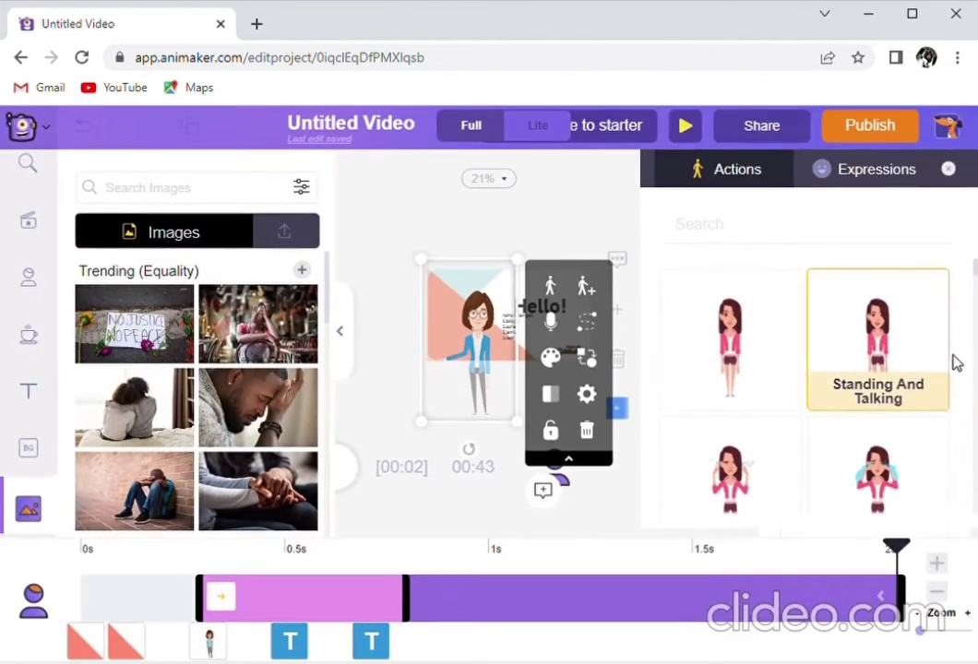
{"action": "left_click_drag", "start_coordinate": [972, 281], "coordinate": [968, 369]}
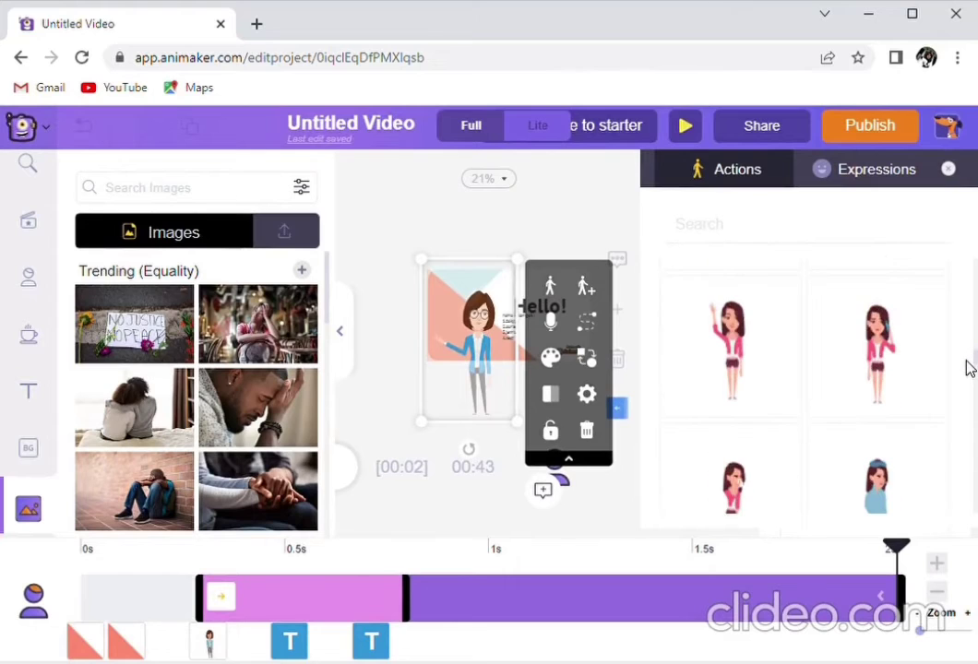
{"action": "left_click", "coordinate": [755, 358]}
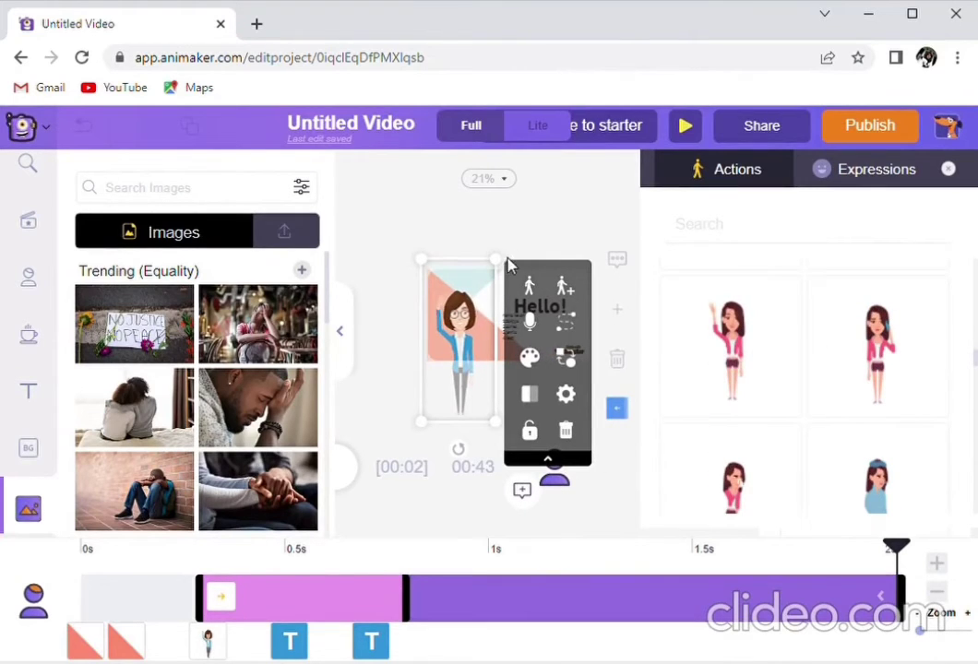
Step: Shrink the waving woman and move her up so nearly her whole body fits within Scene 1
{"action": "left_click_drag", "start_coordinate": [507, 263], "coordinate": [475, 303]}
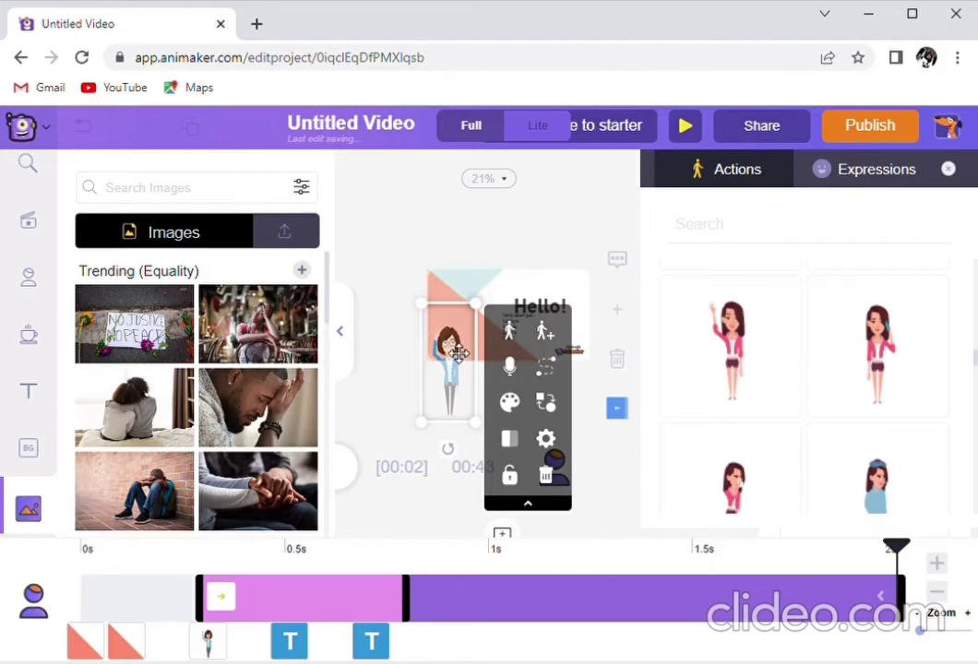
{"action": "left_click_drag", "start_coordinate": [448, 386], "coordinate": [473, 311]}
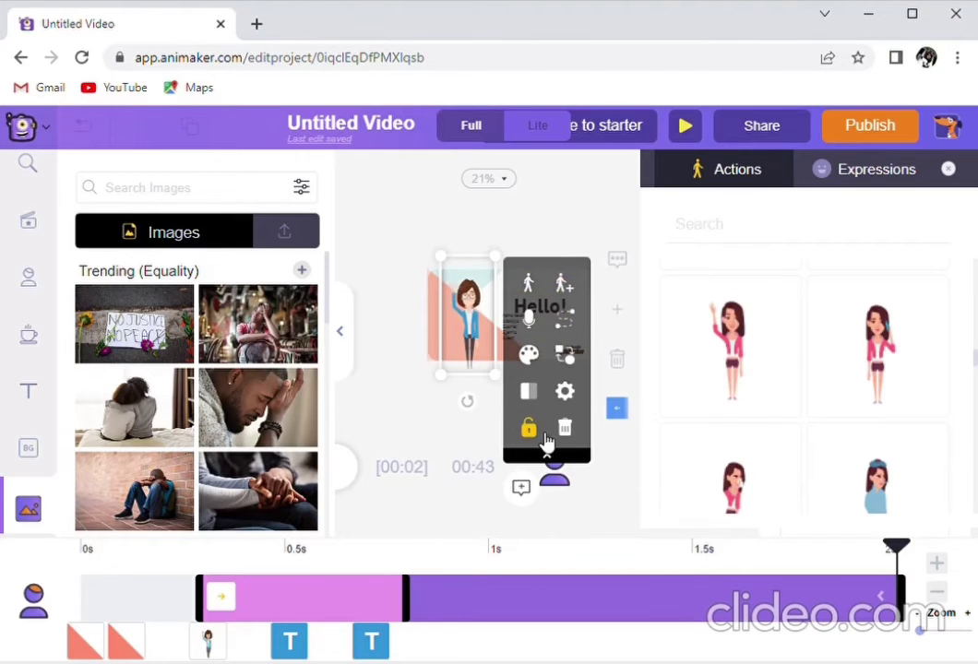
{"action": "left_click", "coordinate": [437, 321]}
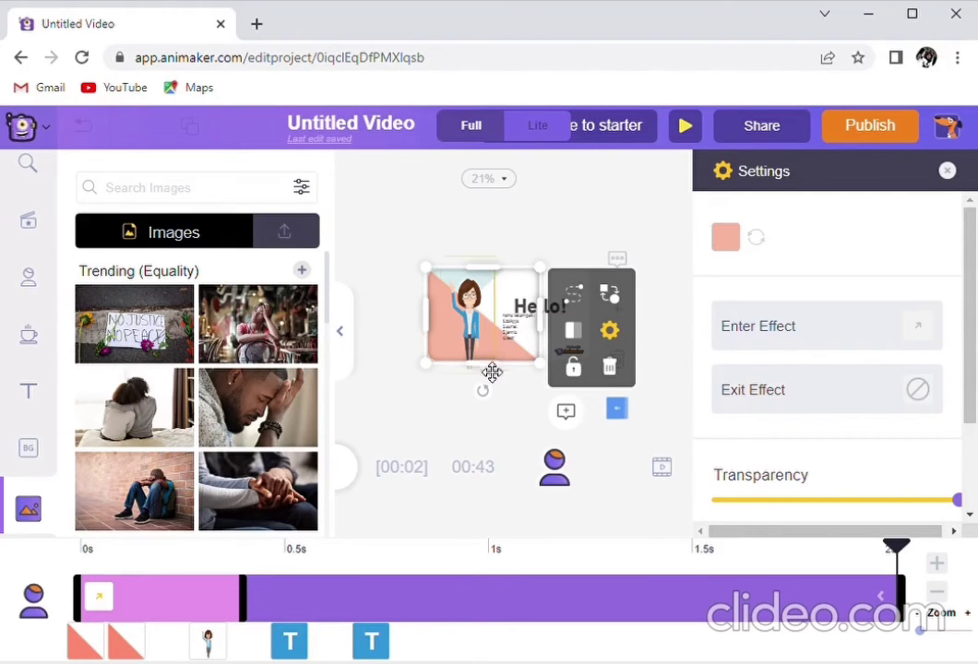
{"action": "left_click", "coordinate": [419, 422]}
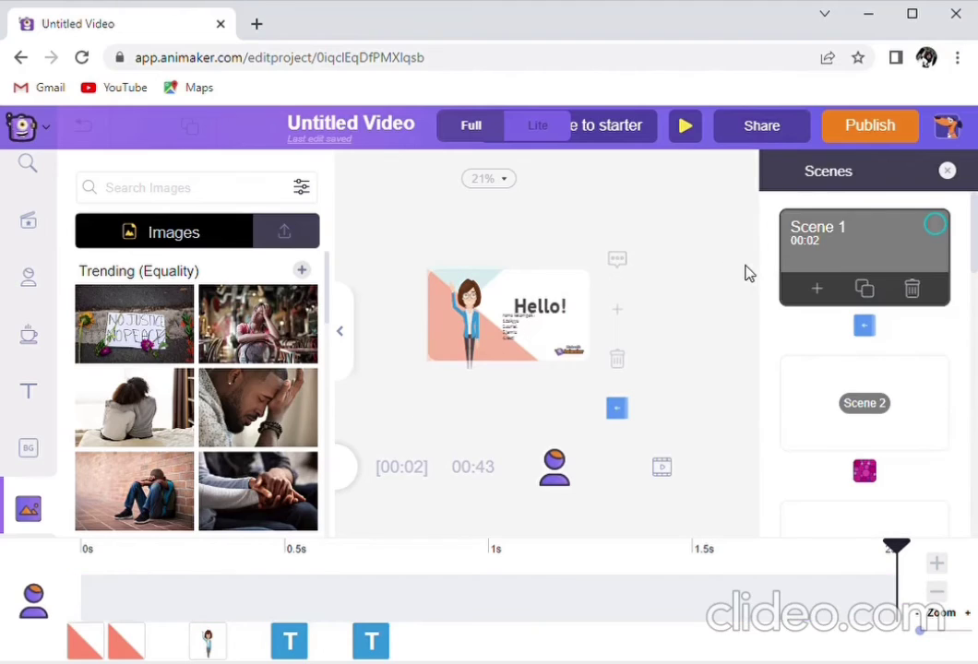
Step: Preview Scene 1 and the full video, look at the transition options after Scene 1, and return to Scene 1
{"action": "left_click", "coordinate": [351, 479]}
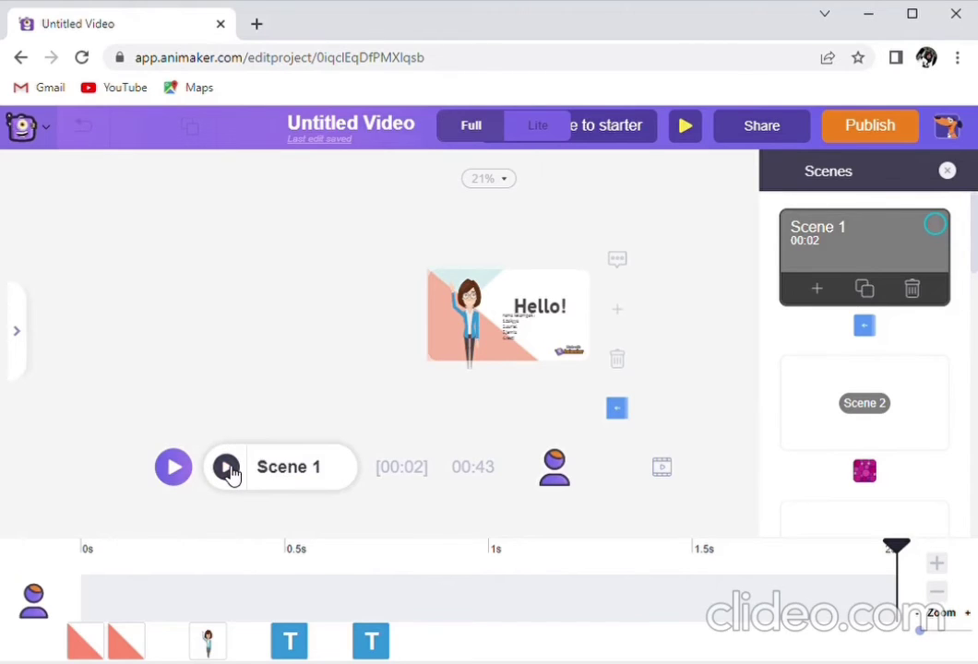
{"action": "left_click", "coordinate": [228, 470]}
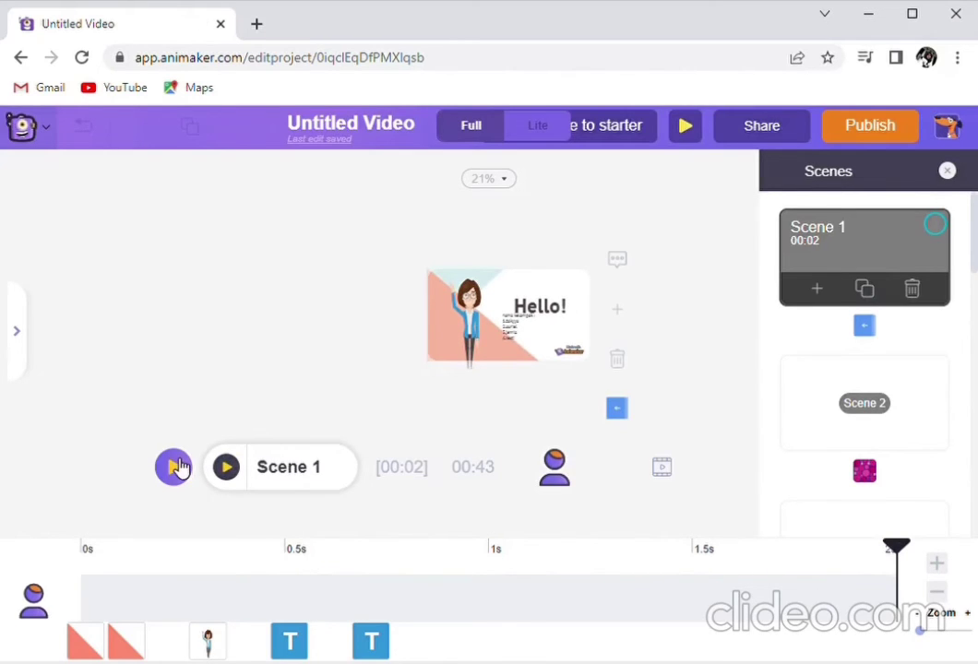
{"action": "left_click", "coordinate": [175, 467]}
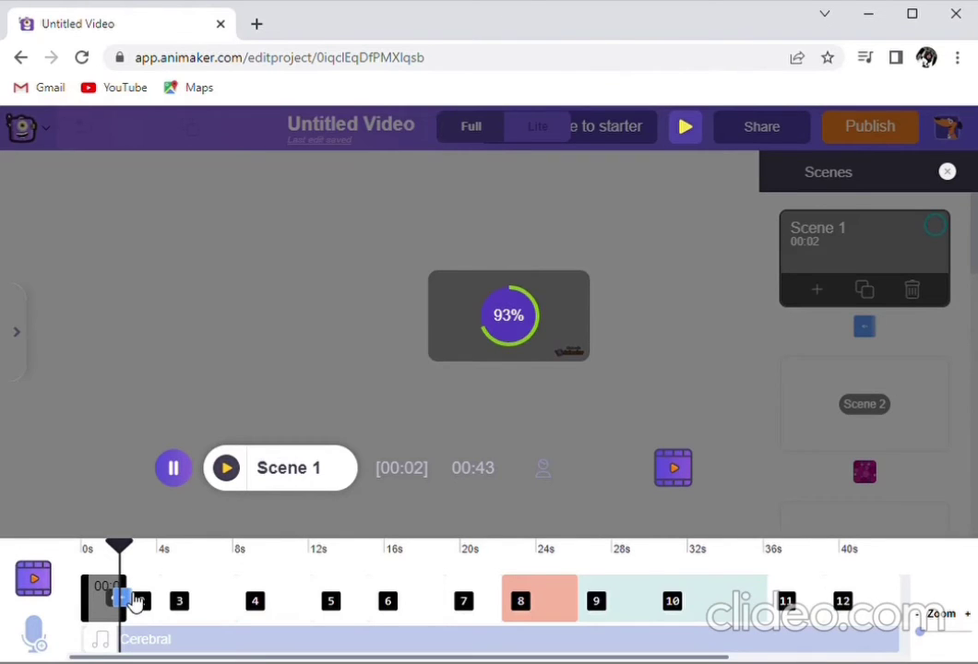
{"action": "left_click", "coordinate": [134, 600]}
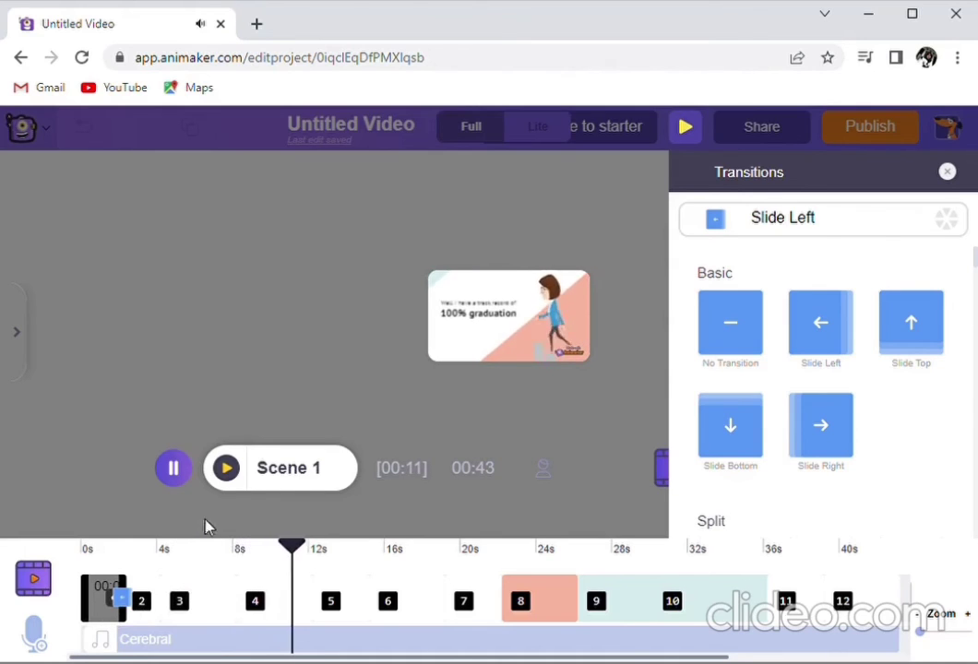
{"action": "left_click", "coordinate": [172, 470]}
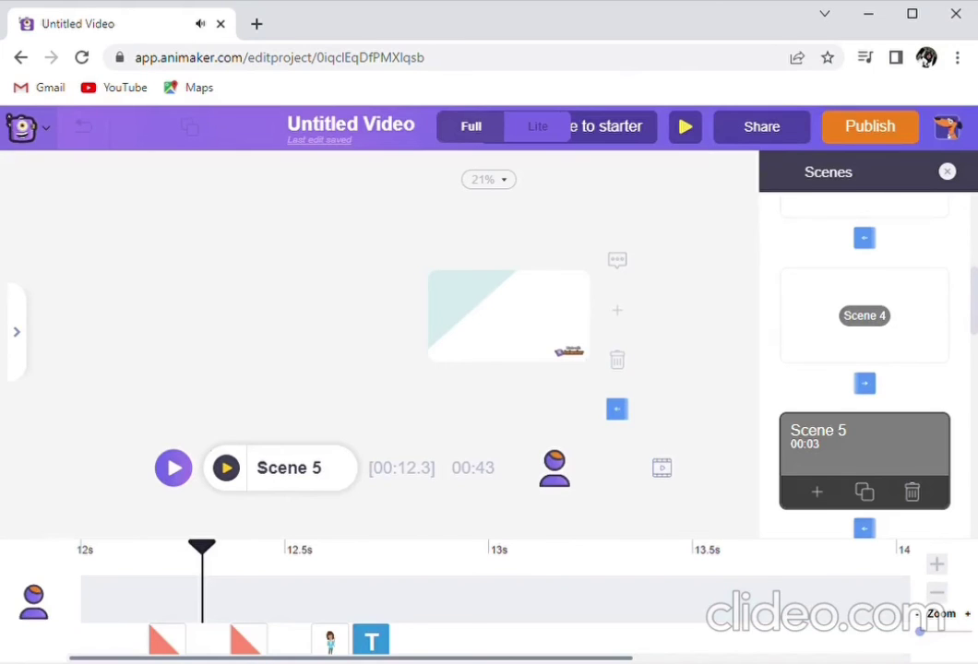
{"action": "left_click_drag", "start_coordinate": [973, 318], "coordinate": [970, 257]}
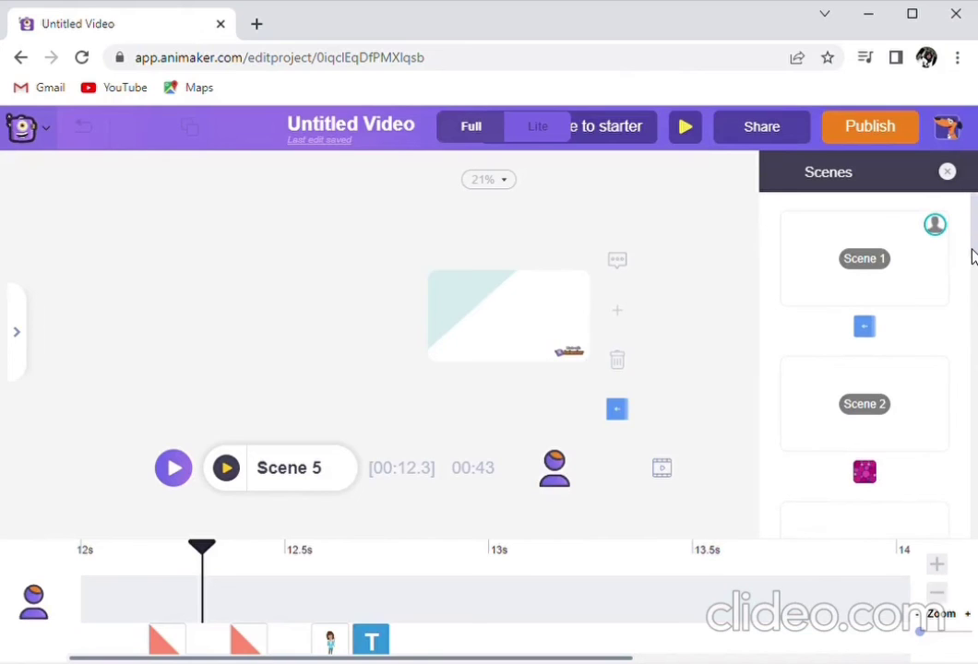
{"action": "left_click", "coordinate": [917, 273]}
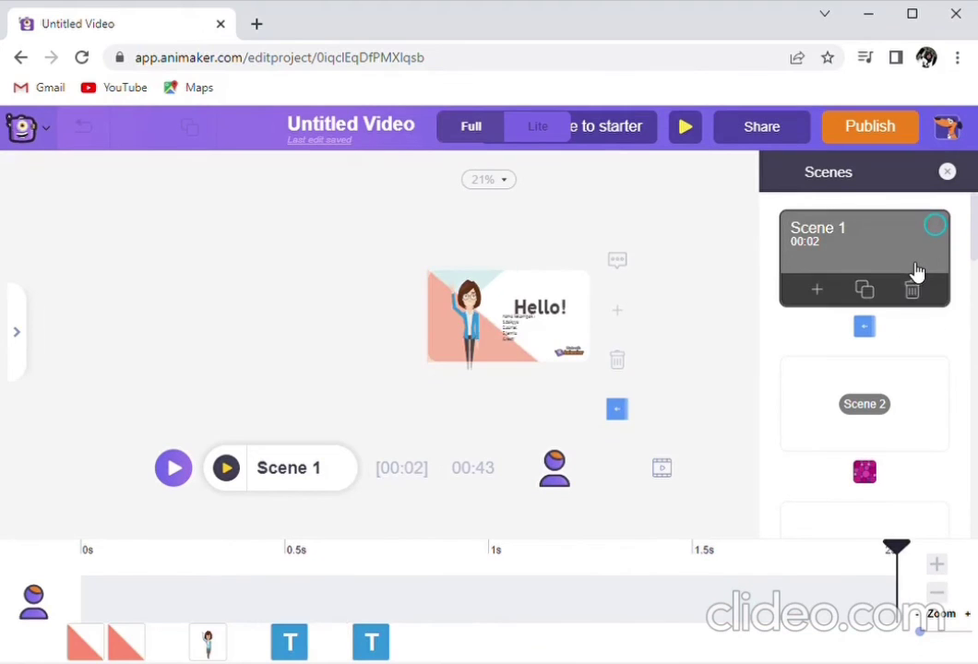
Step: Download the video named "Untitled Video" as an HD 720p mp4 file
{"action": "left_click", "coordinate": [871, 129]}
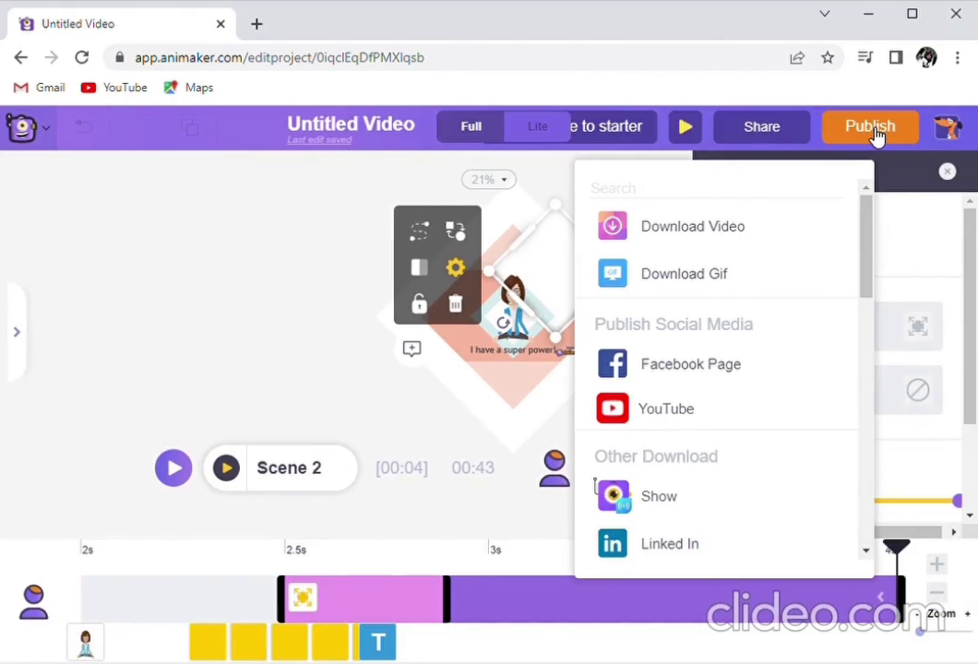
{"action": "left_click", "coordinate": [723, 238]}
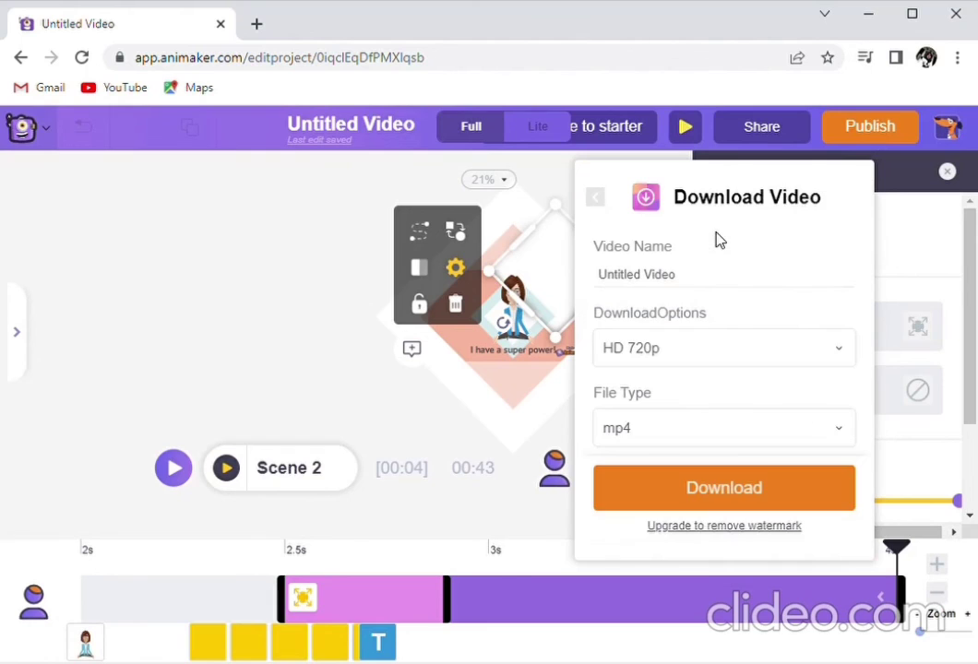
{"action": "left_click", "coordinate": [710, 494]}
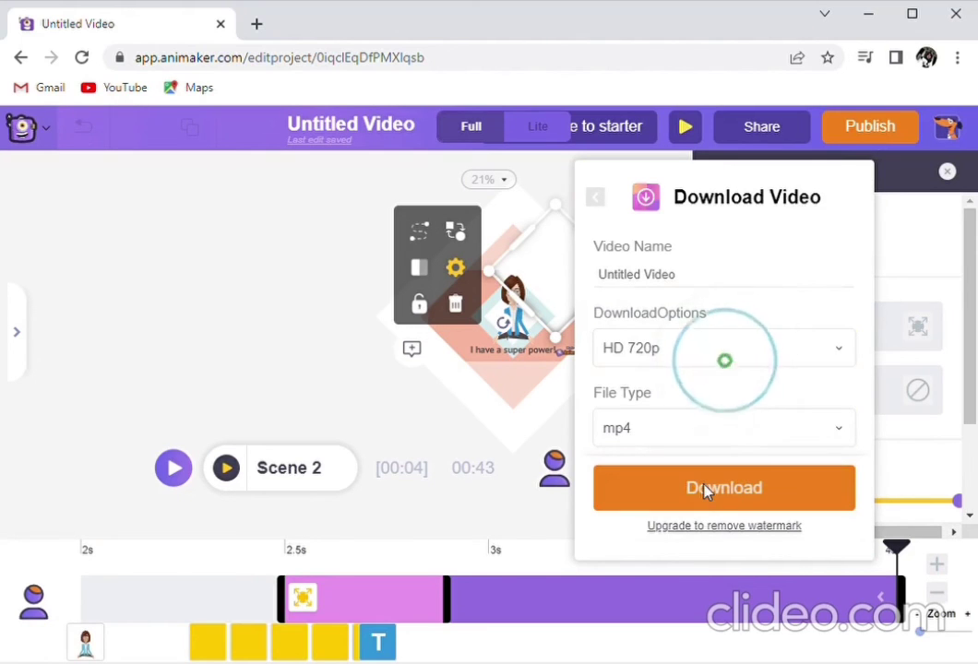